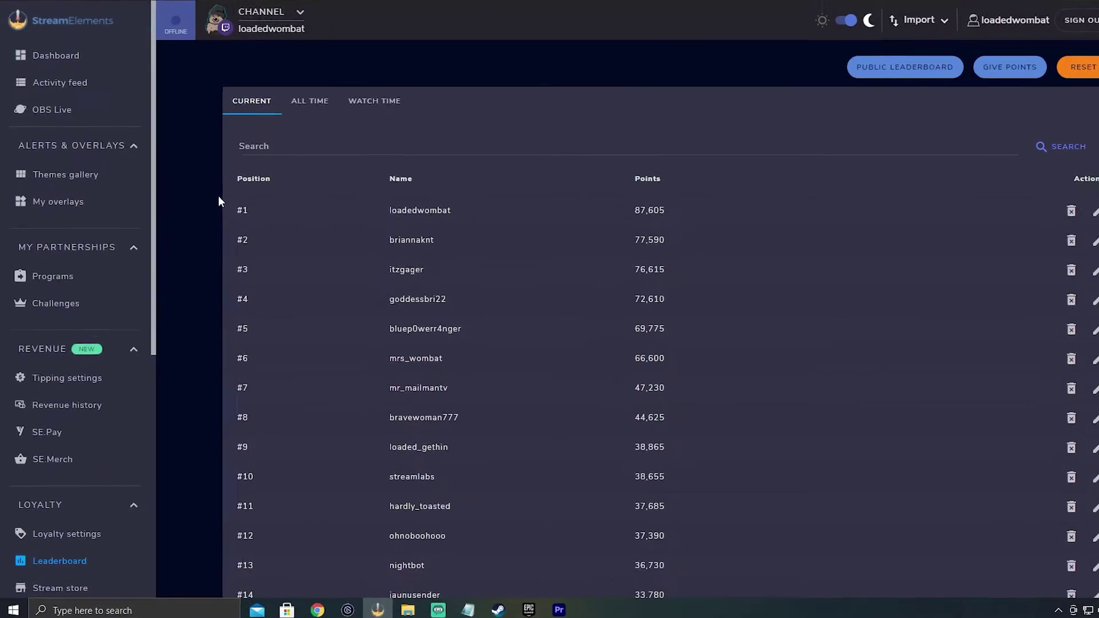
# Go to Bot > Modules, showing Roulette settings with minimum amount 1 and 60-second user cooldown.
pyautogui.scroll(-5, 60, 109)
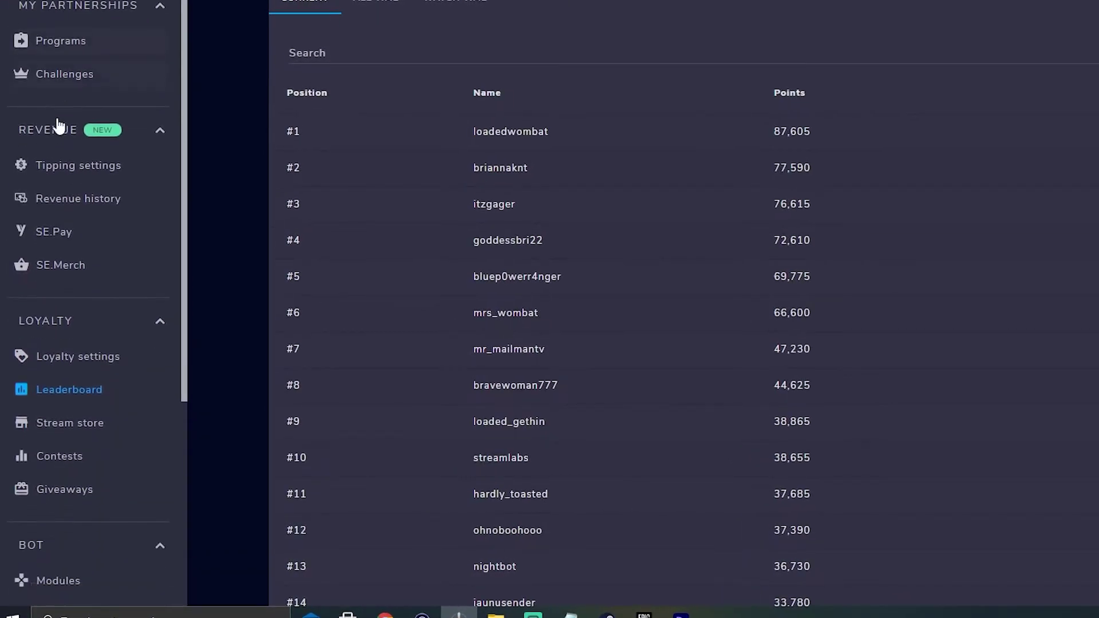
pyautogui.click(75, 455)
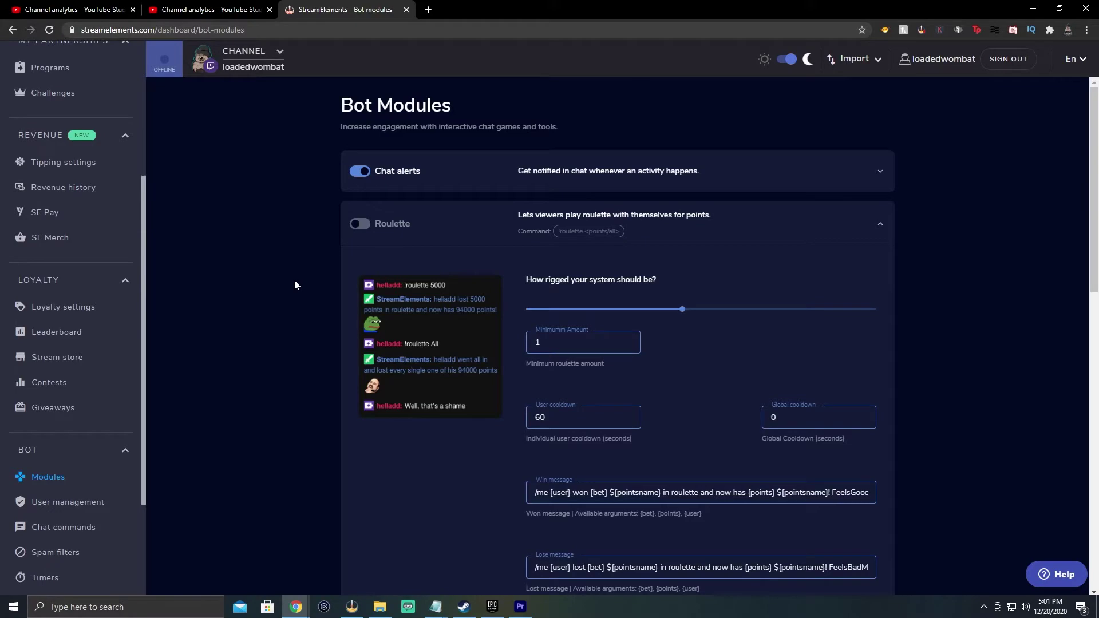
# Set Roulette's 'How rigged' slider to 44 and expand Bingo, showing a 4000 maximum amount.
pyautogui.scroll(-1, 295, 284)
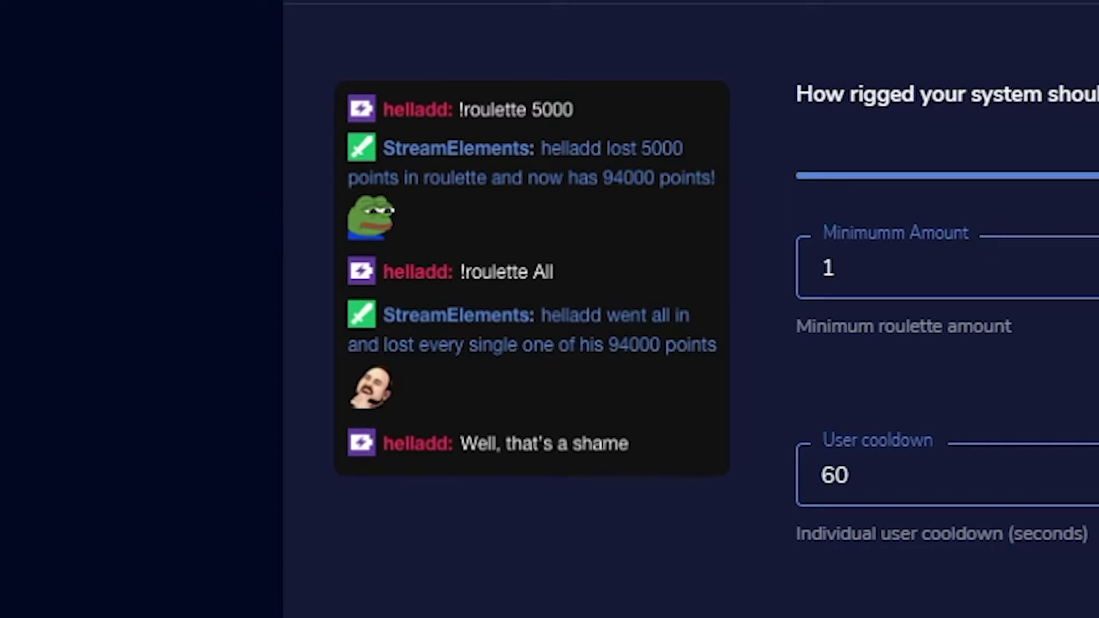
pyautogui.moveTo(1002, 177); pyautogui.dragTo(1098, 185)
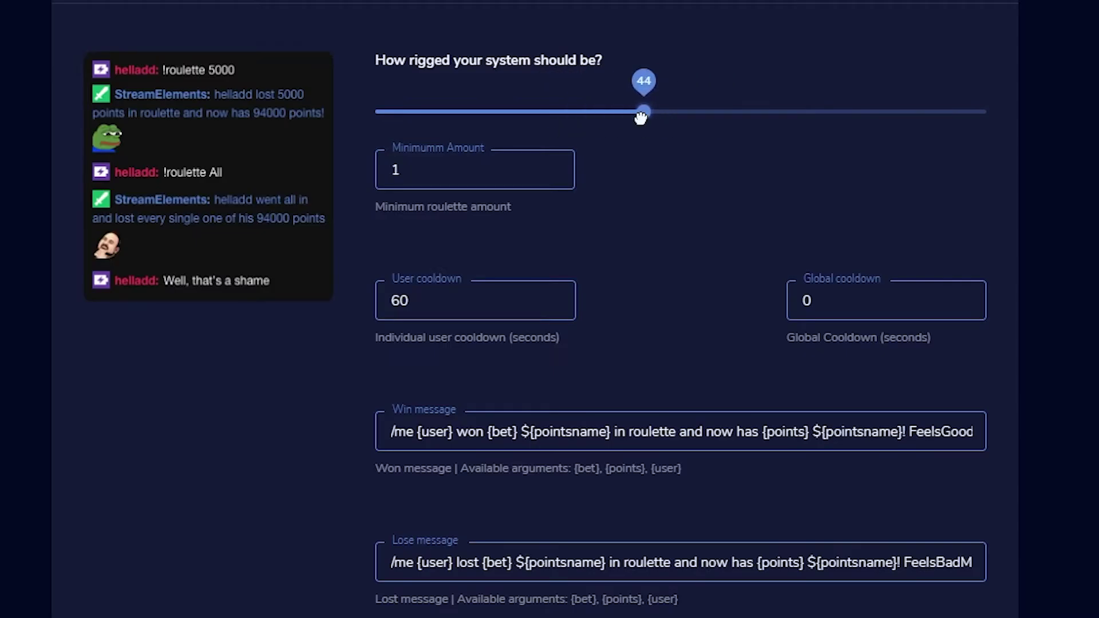
pyautogui.moveTo(641, 117); pyautogui.dragTo(641, 118)
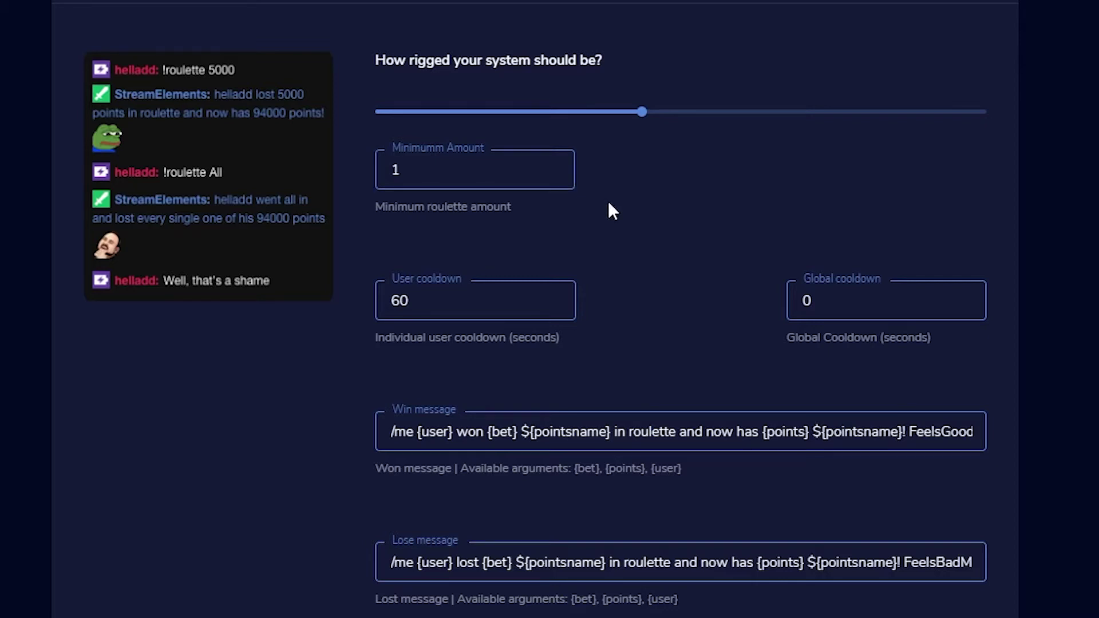
pyautogui.scroll(-3, 609, 200)
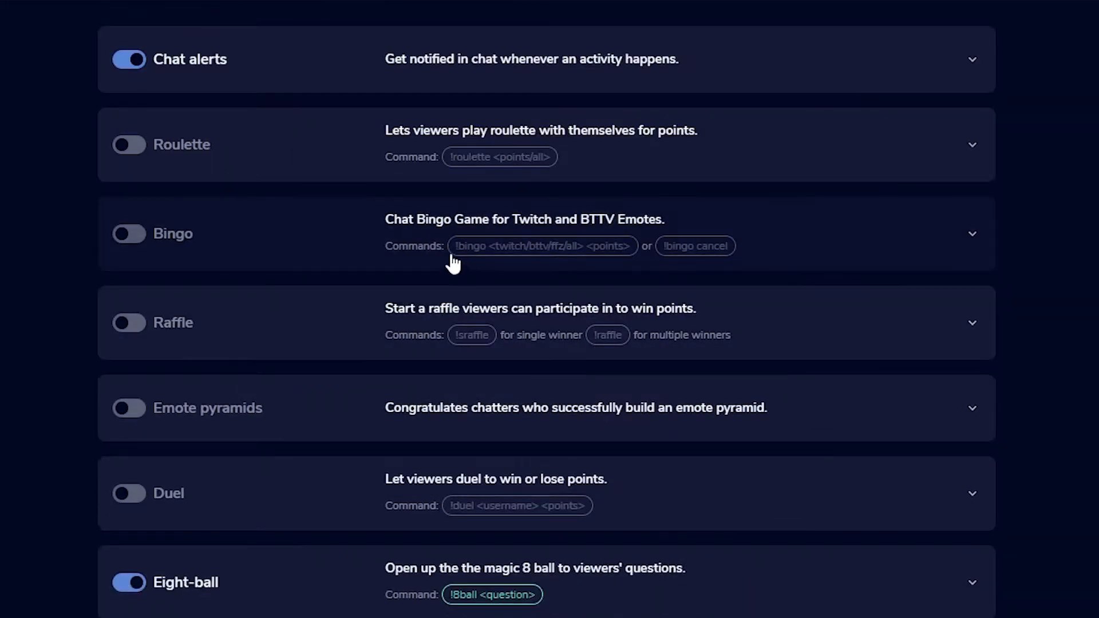
pyautogui.click(412, 268)
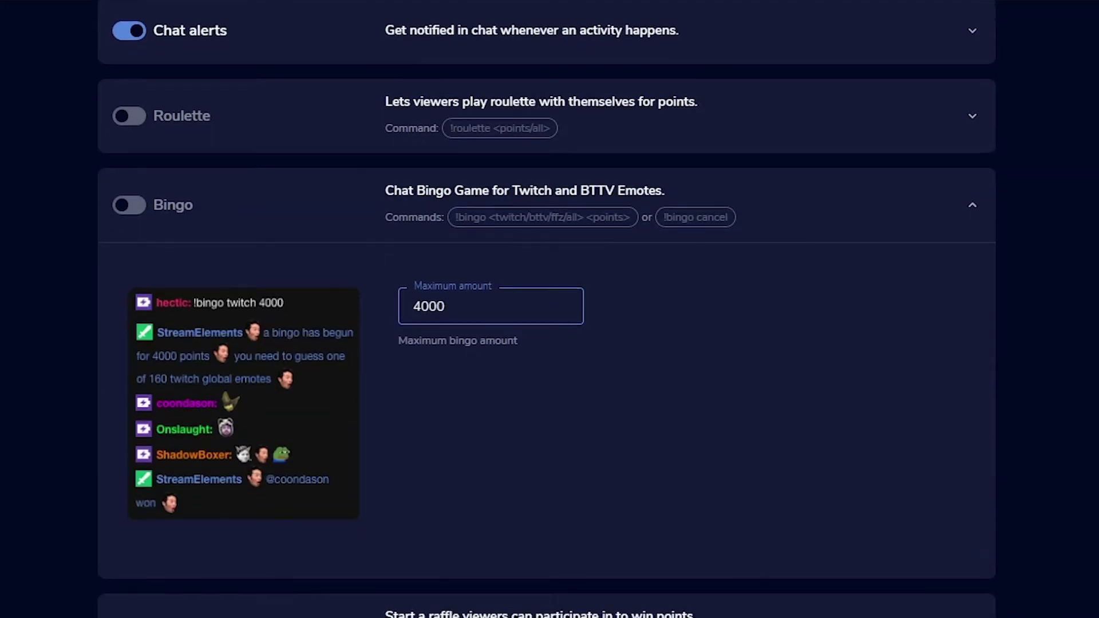
# Collapse Bingo and expand Raffle, showing a 30-second duration and 3000 maximum points.
pyautogui.scroll(-1, 100, 436)
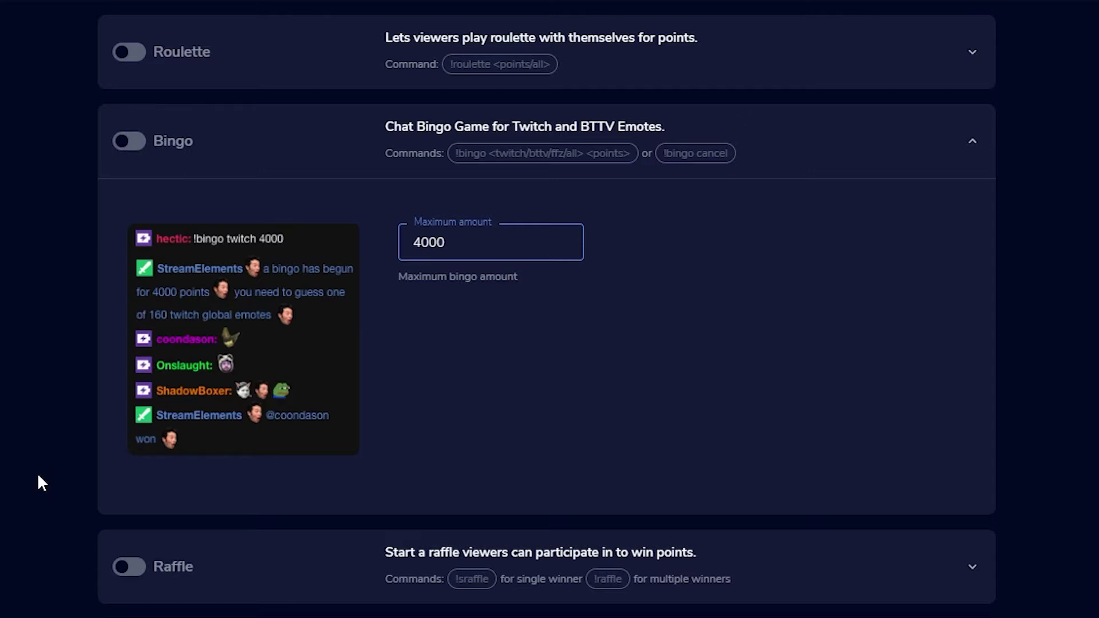
pyautogui.click(944, 156)
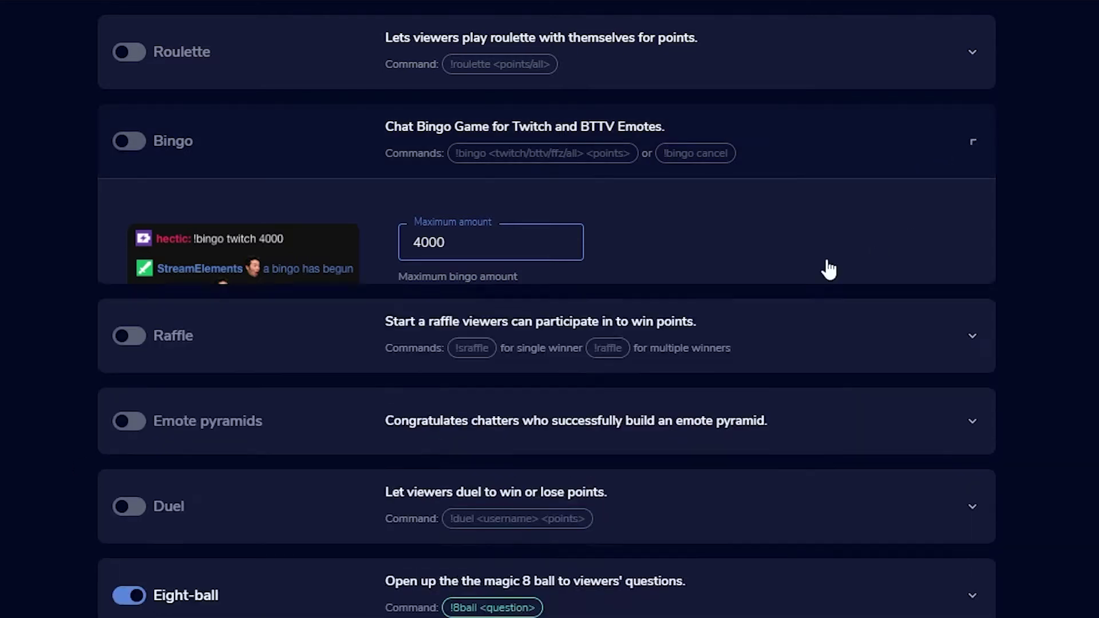
pyautogui.click(302, 263)
pyautogui.scroll(-3, 12, 348)
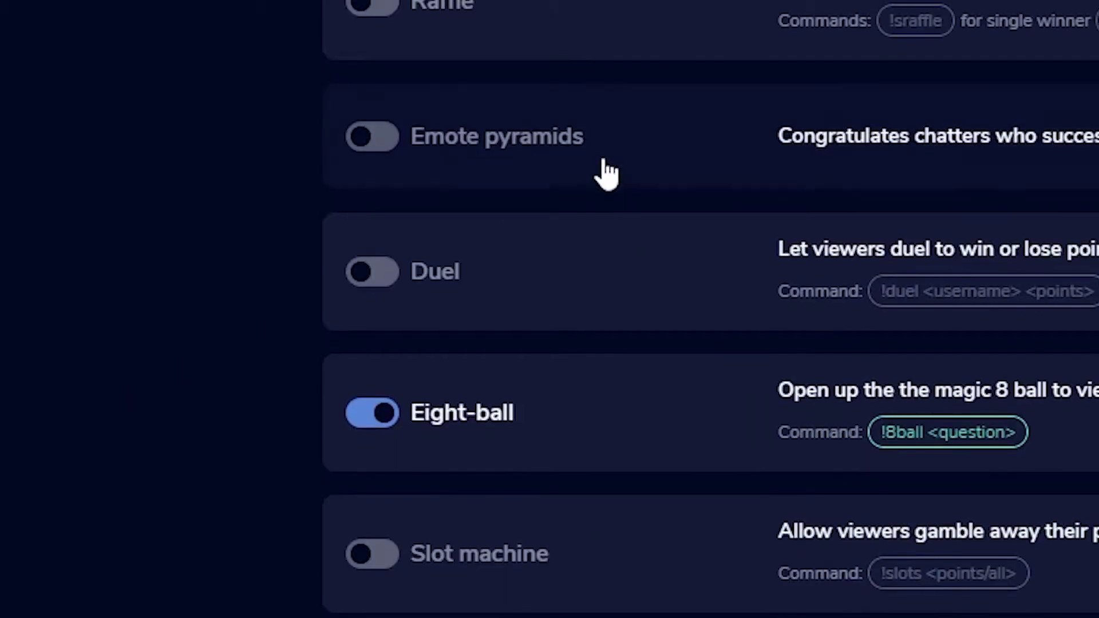
# Expand the Emote pyramids settings in the modules list.
pyautogui.click(601, 171)
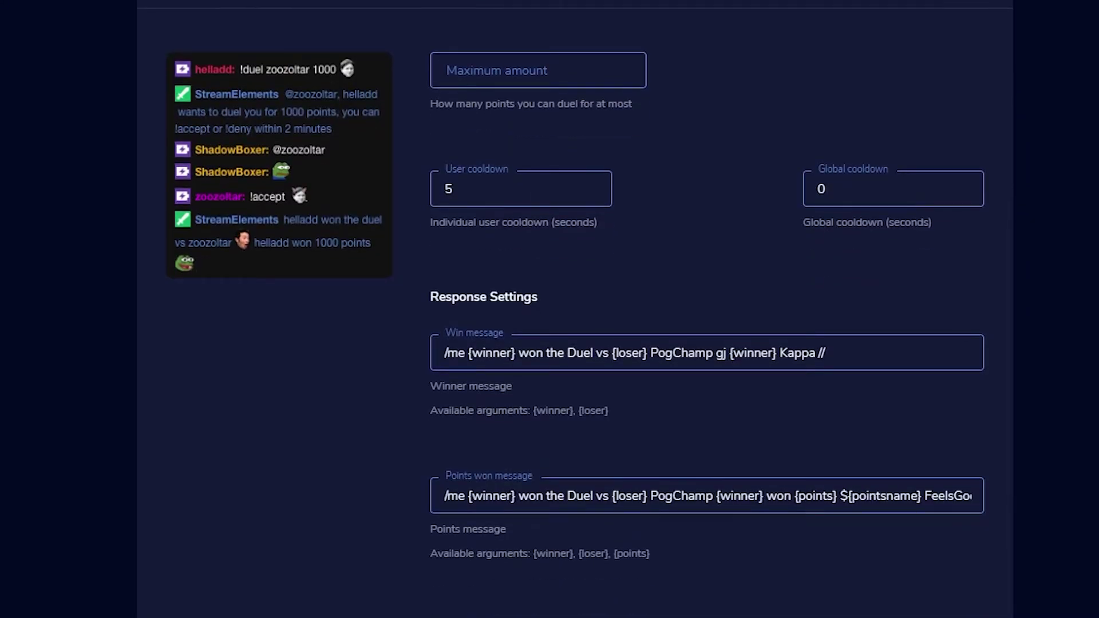
# Scroll to the Eight-ball settings (5- and 15-second cooldowns) and start typing an !8ball question in chat.
pyautogui.scroll(2, 576, 309)
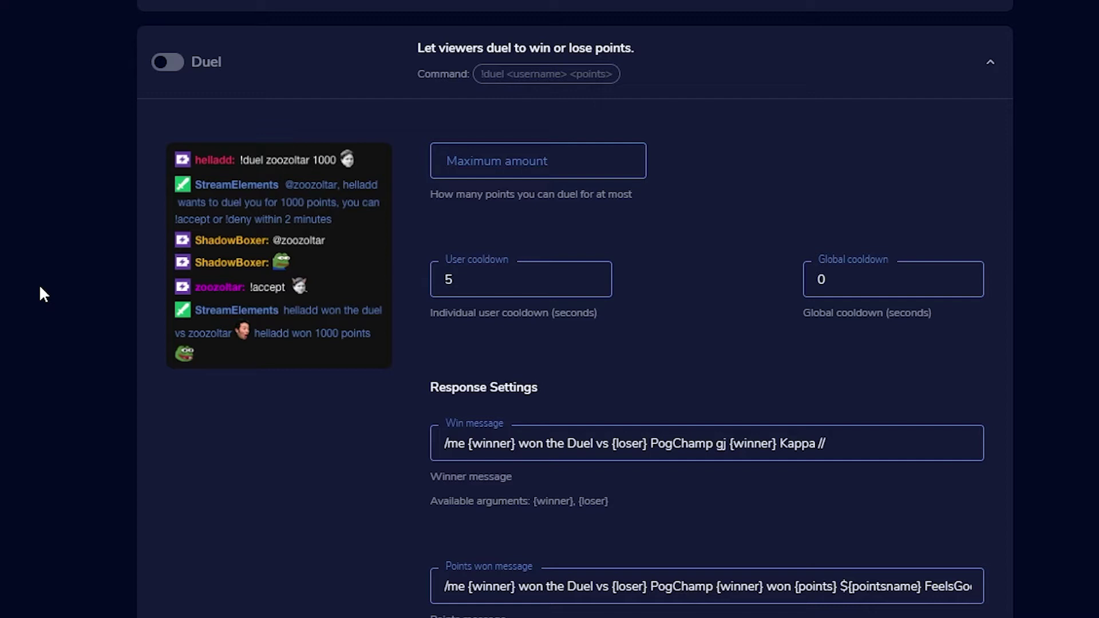
pyautogui.scroll(-5, 38, 294)
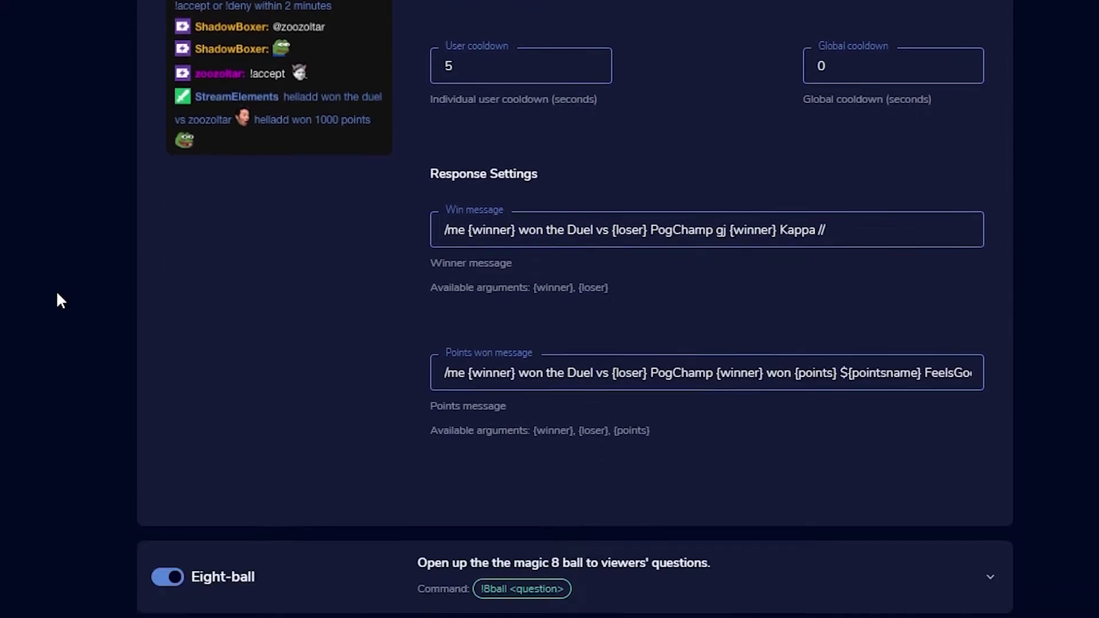
pyautogui.scroll(-10, 91, 423)
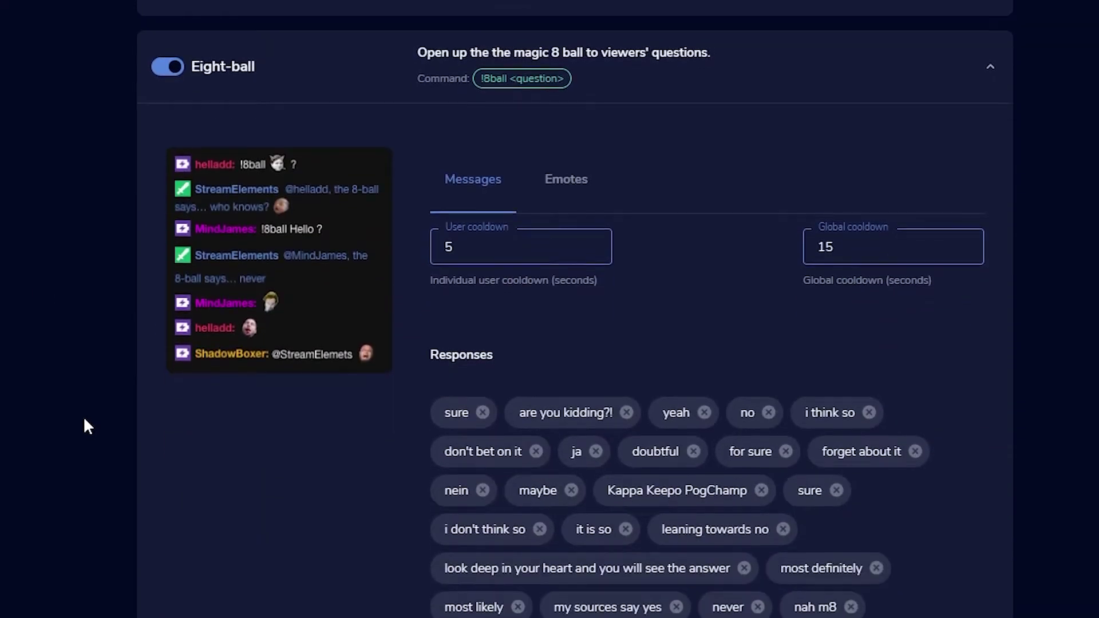
pyautogui.scroll(2, 84, 409)
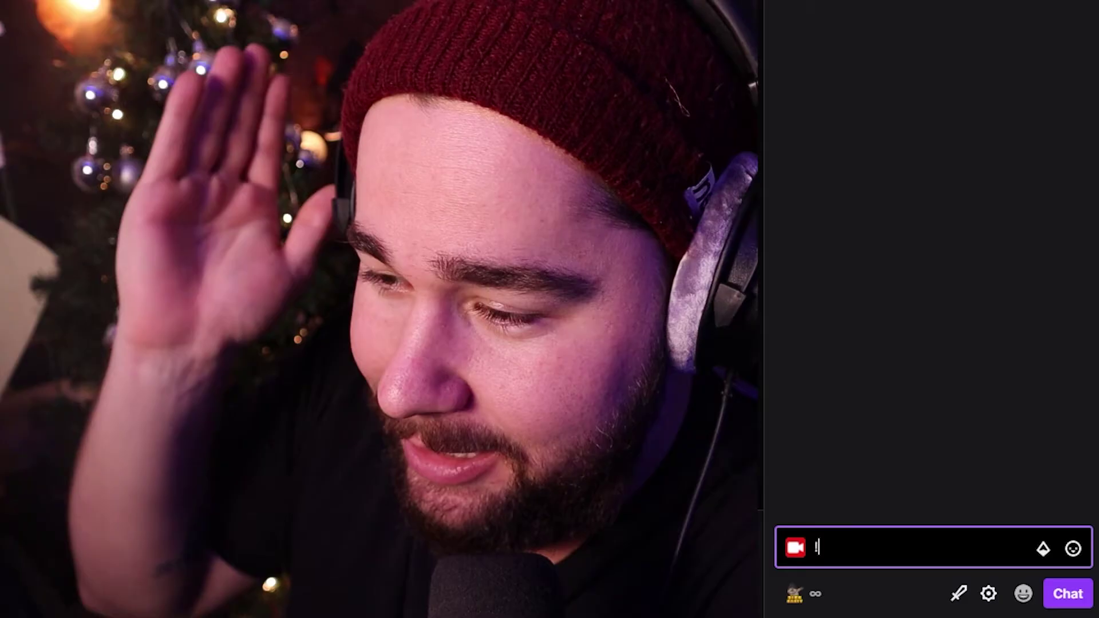
pyautogui.write('8ball is n')
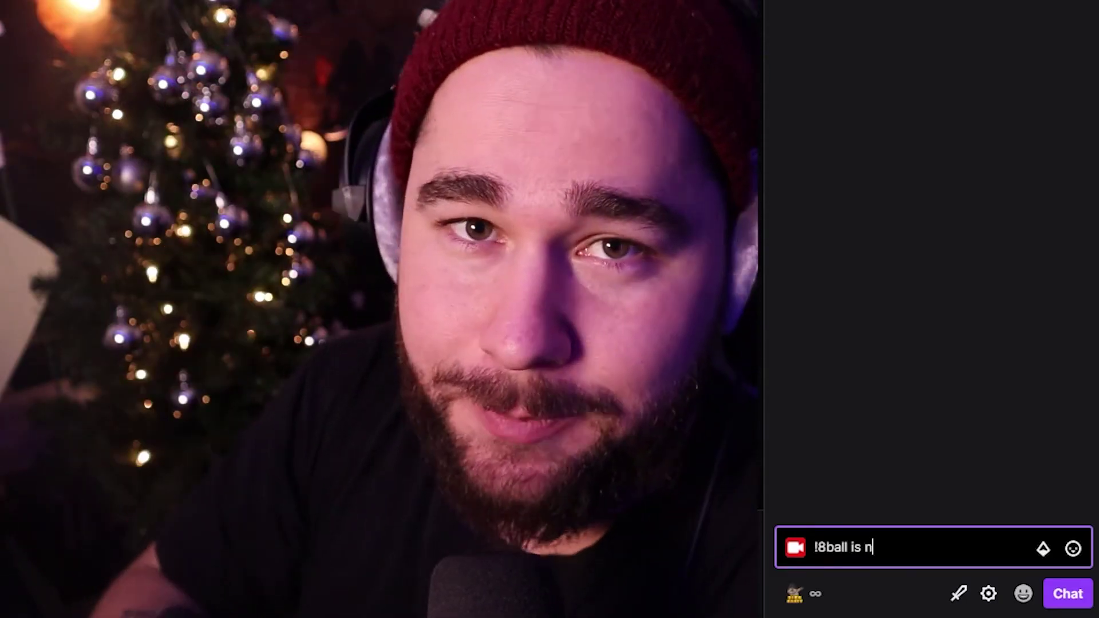
pyautogui.write('ick al')
# Finish and send the !8ball question in chat, then return to the Slot machine settings.
pyautogui.write('ful at games')
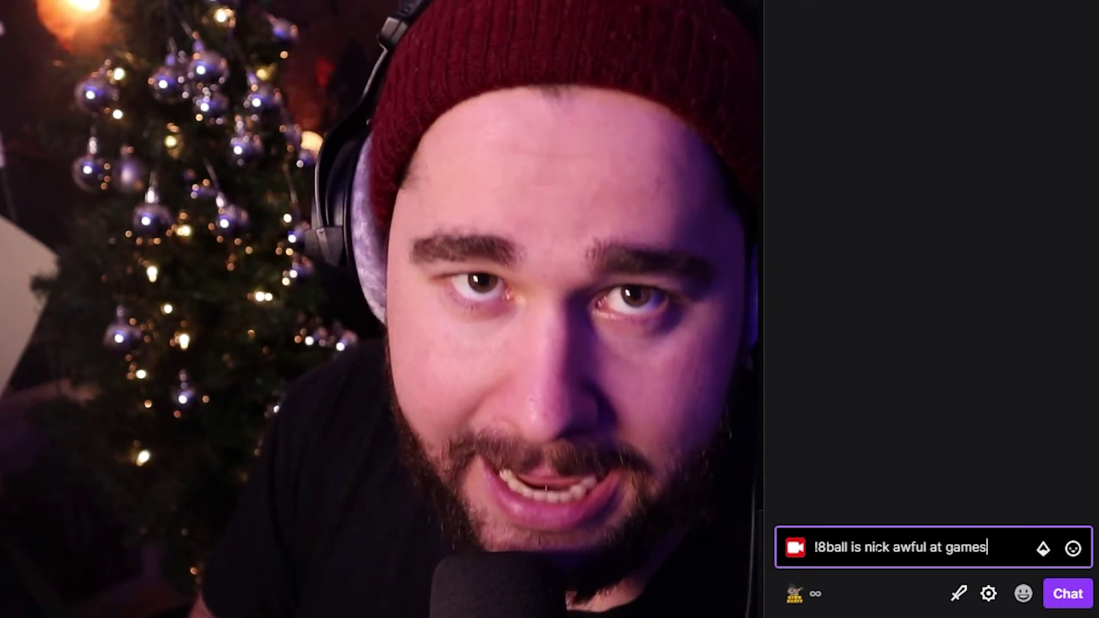
pyautogui.press('Return')
pyautogui.scroll(2, 966, 242)
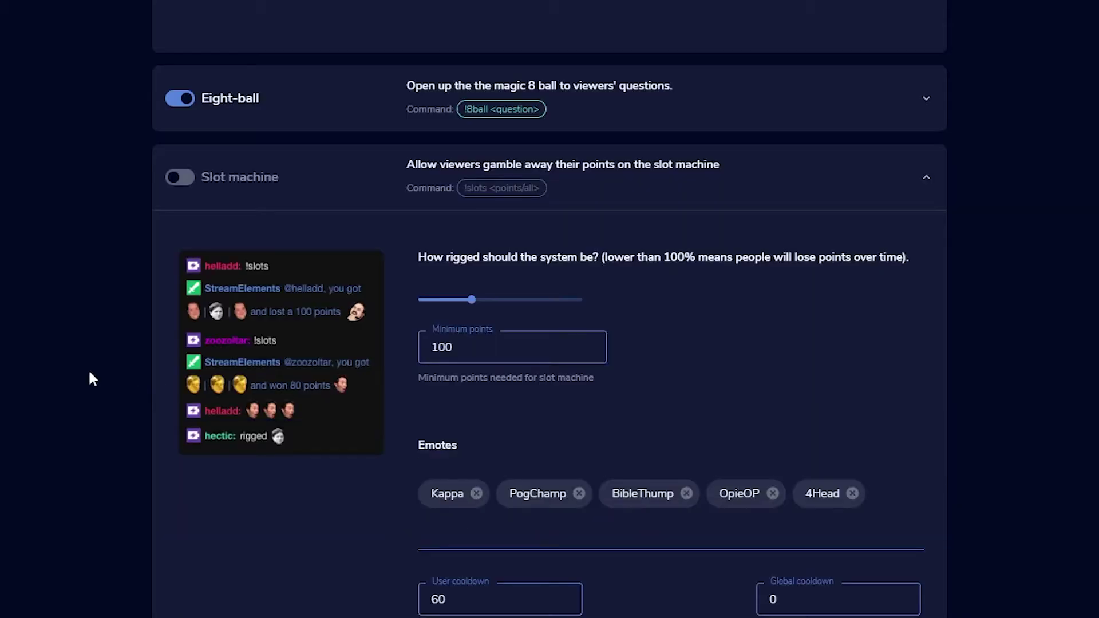
pyautogui.scroll(-3, 89, 372)
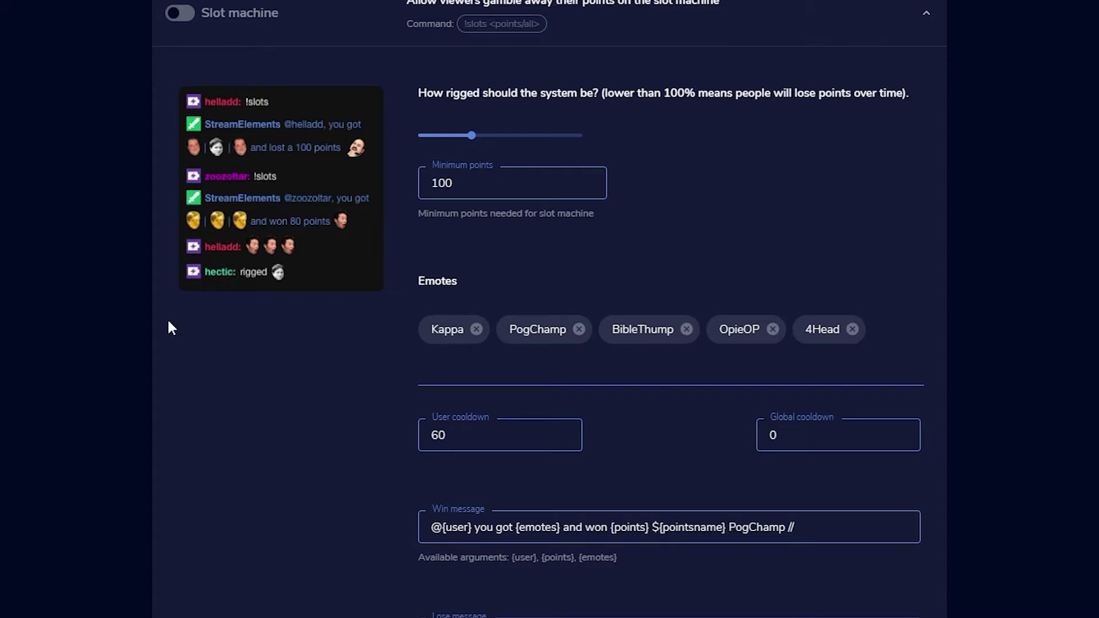
# Collapse Slot machine and look through the Twitter module settings.
pyautogui.click(320, 23)
pyautogui.click(349, 438)
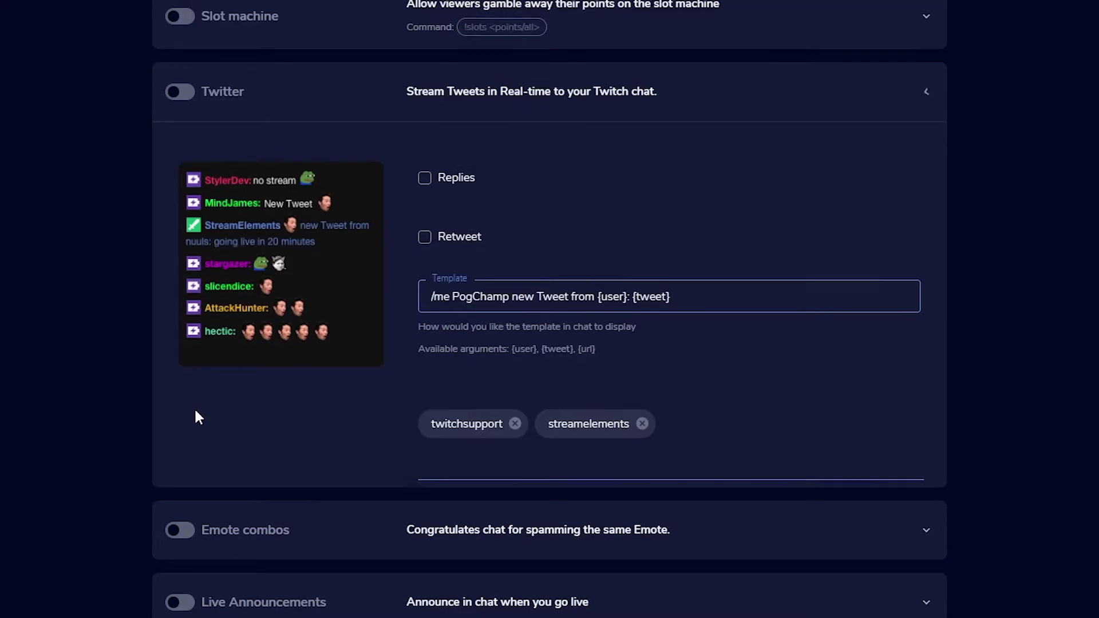
pyautogui.scroll(-1, 149, 406)
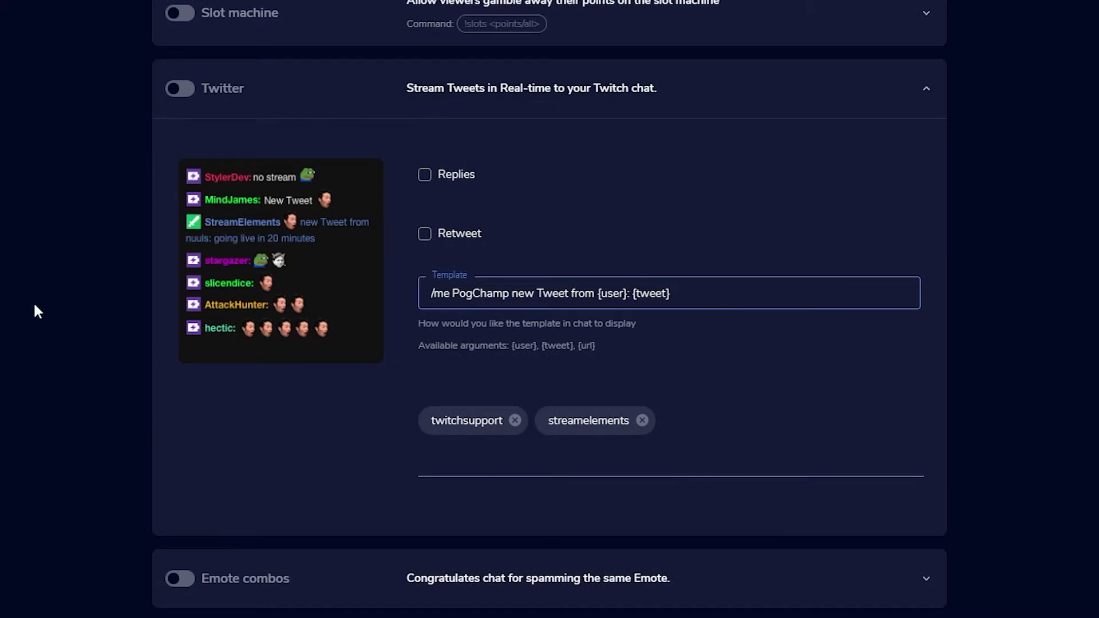
pyautogui.click(286, 106)
# Expand and review the Emote combos settings, then collapse them.
pyautogui.click(318, 533)
pyautogui.scroll(-6, 222, 510)
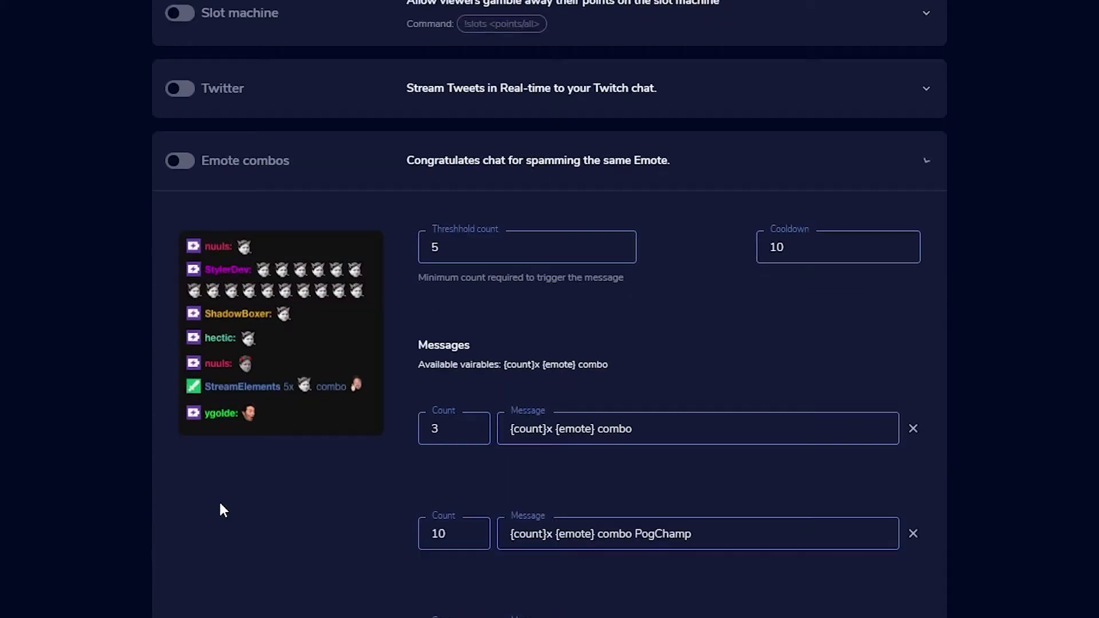
pyautogui.scroll(-1, 48, 411)
pyautogui.scroll(-1, 49, 408)
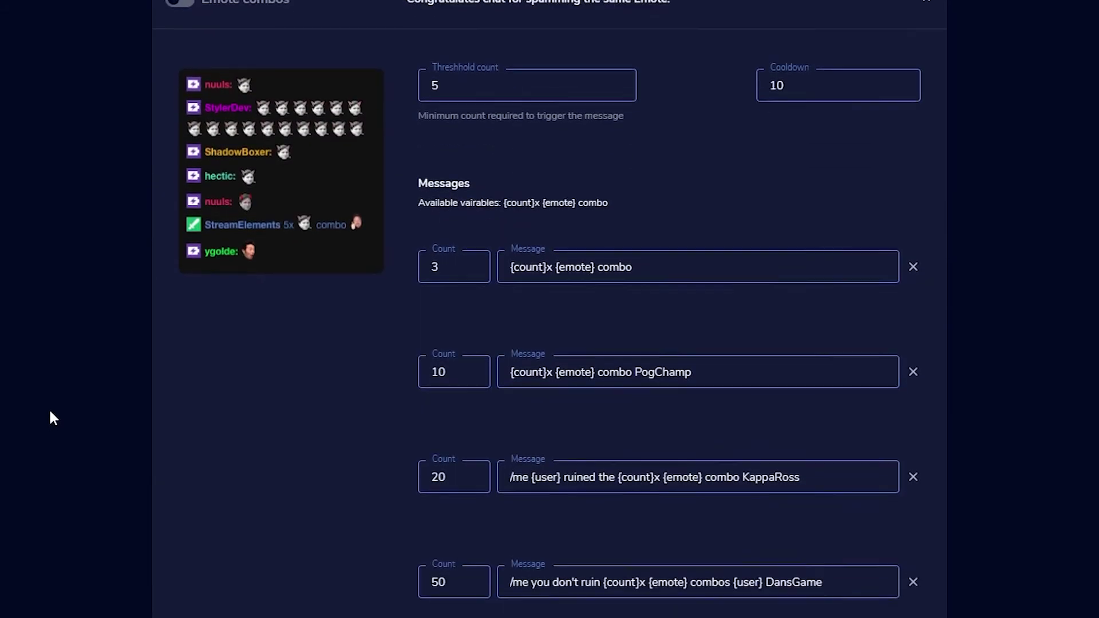
pyautogui.scroll(1, 317, 129)
pyautogui.click(333, 91)
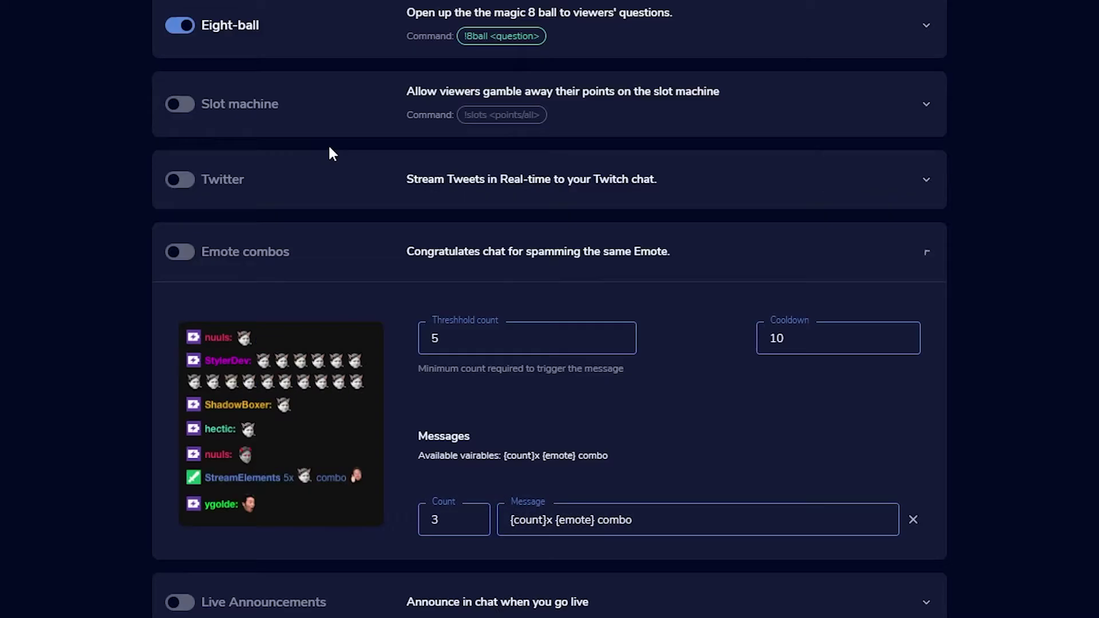
# Expand the Live Announcements settings, then scroll back up to Chat alerts and Duel.
pyautogui.click(358, 609)
pyautogui.scroll(-3, 265, 513)
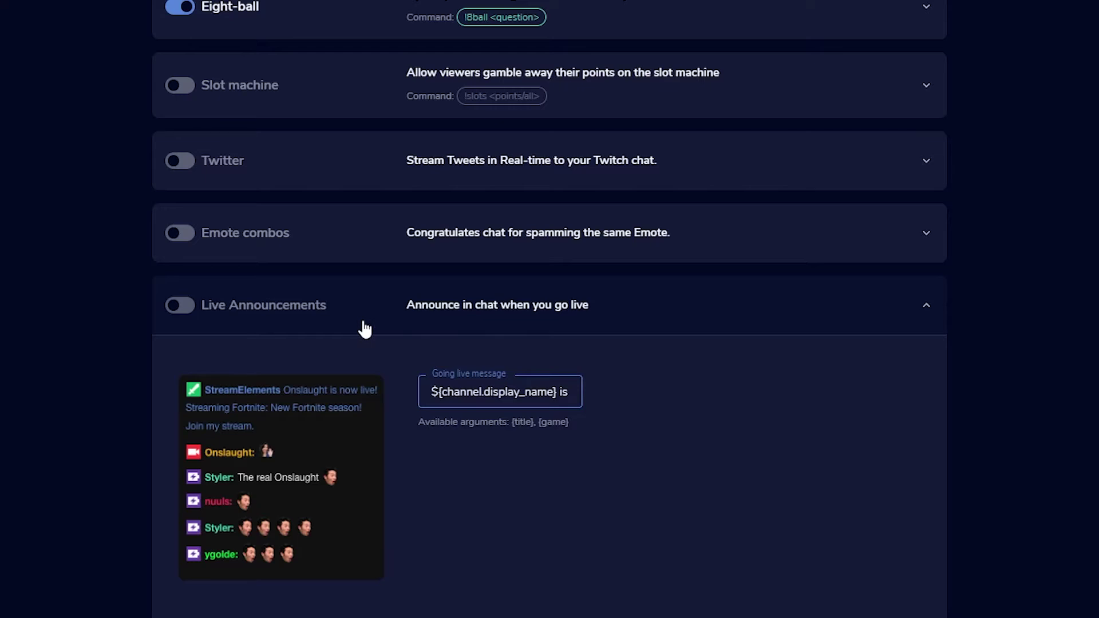
pyautogui.scroll(5, 355, 336)
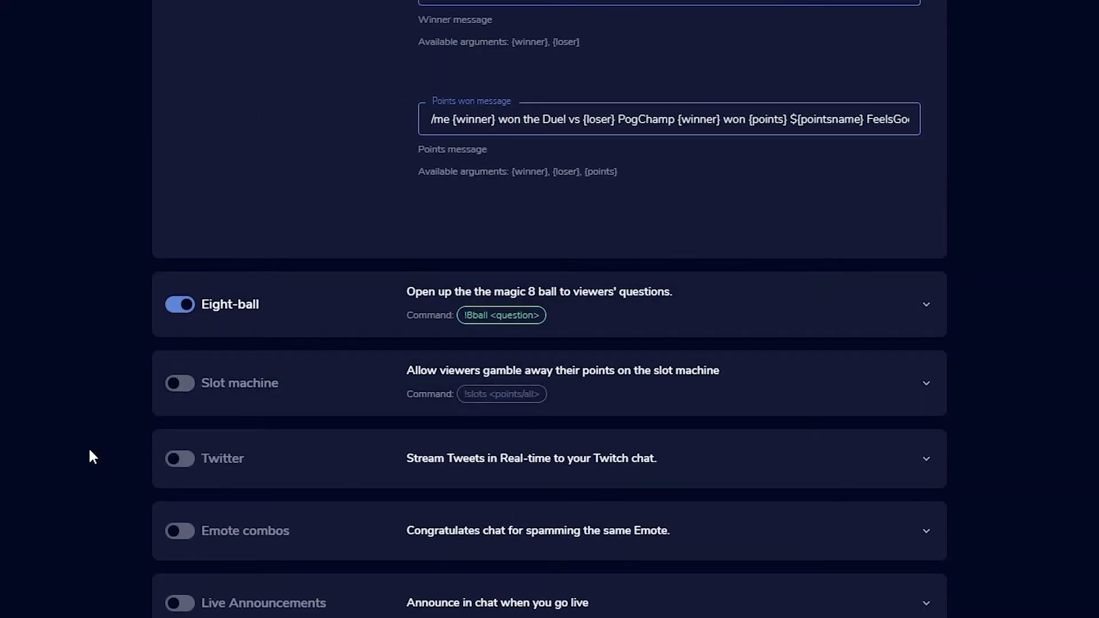
pyautogui.scroll(7, 91, 449)
pyautogui.scroll(5, 93, 453)
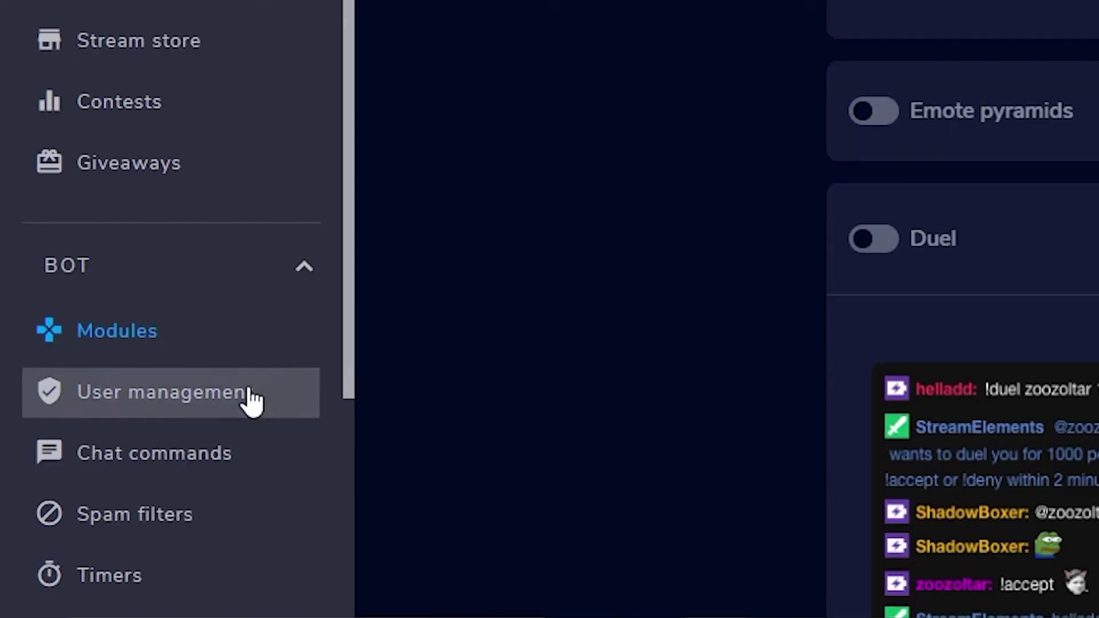
# Open Chat commands, scroll through the bot user list, and switch to Default commands.
pyautogui.click(86, 527)
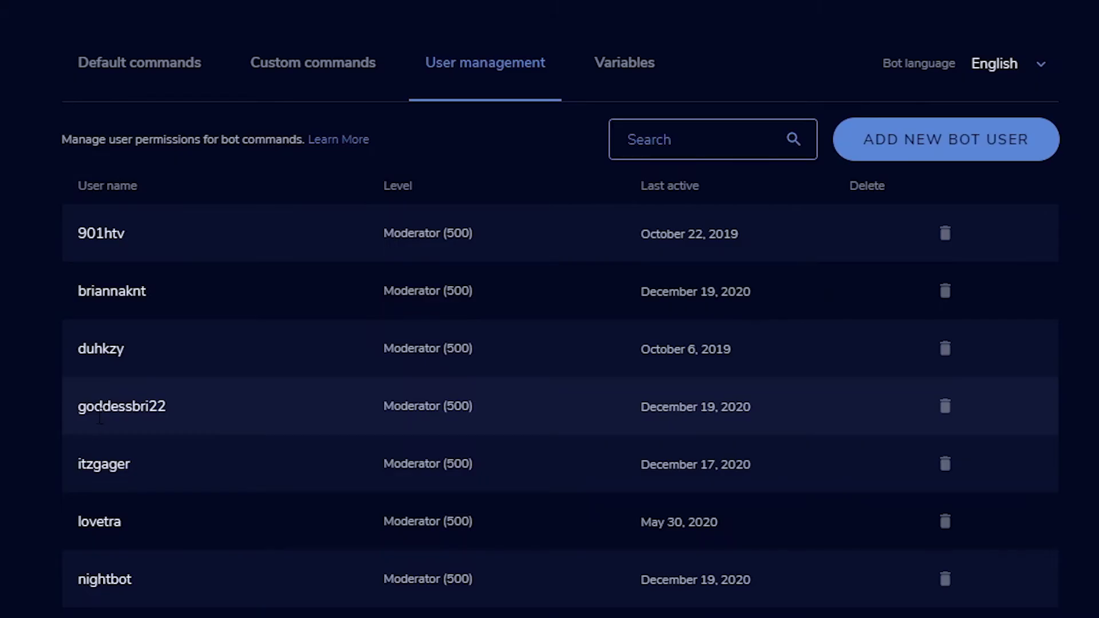
pyautogui.scroll(-4, 561, 309)
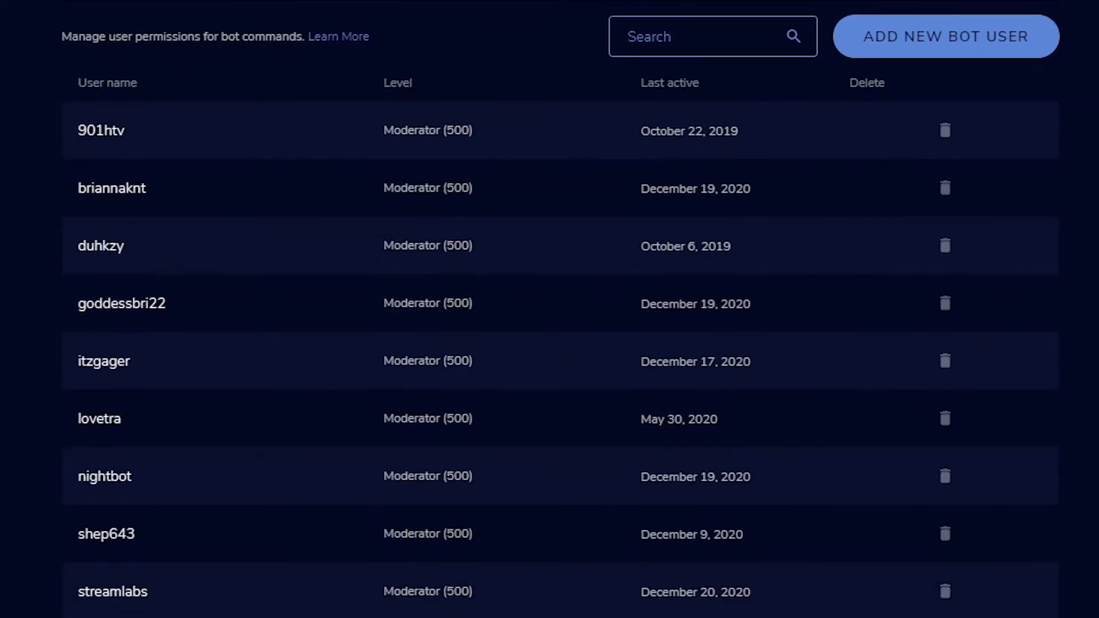
pyautogui.scroll(-7, 561, 309)
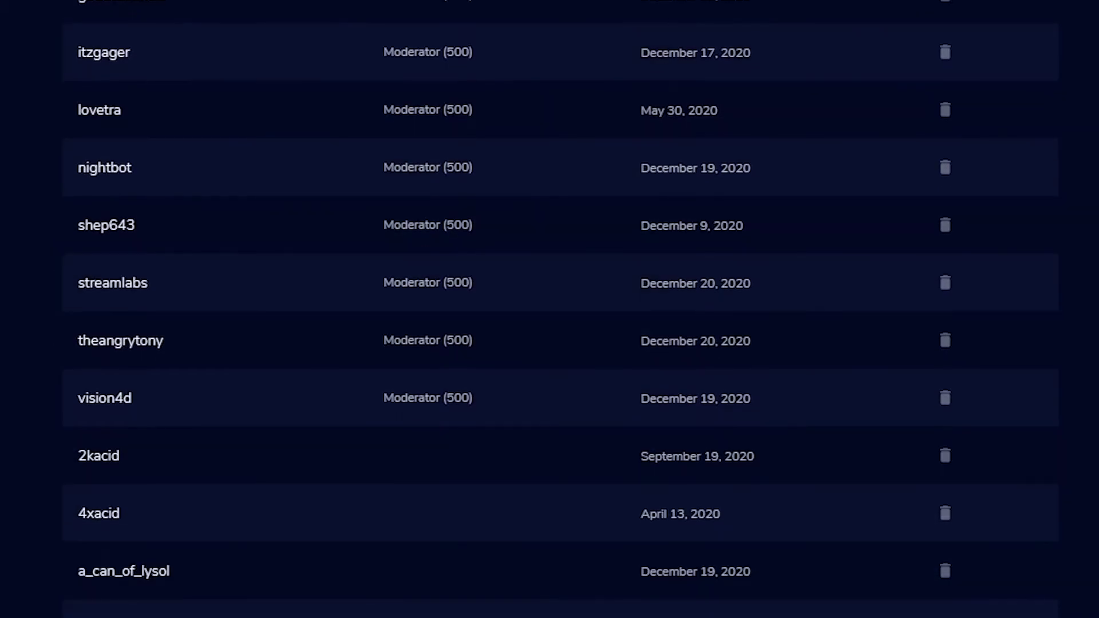
pyautogui.scroll(10, 561, 310)
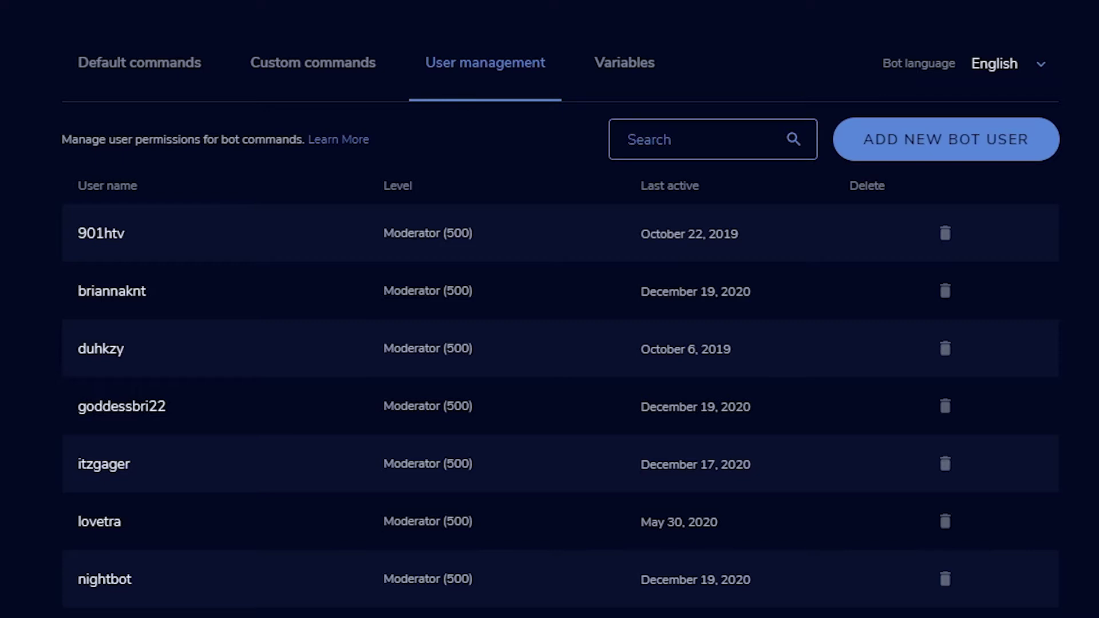
pyautogui.scroll(-2, 549, 309)
pyautogui.scroll(4, 549, 309)
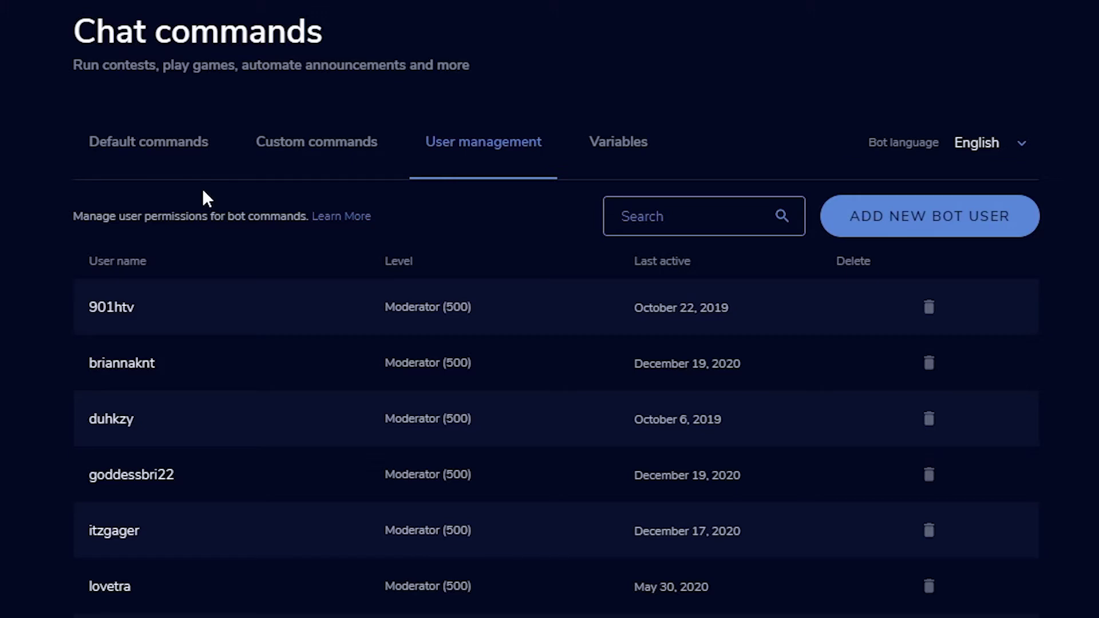
pyautogui.click(170, 152)
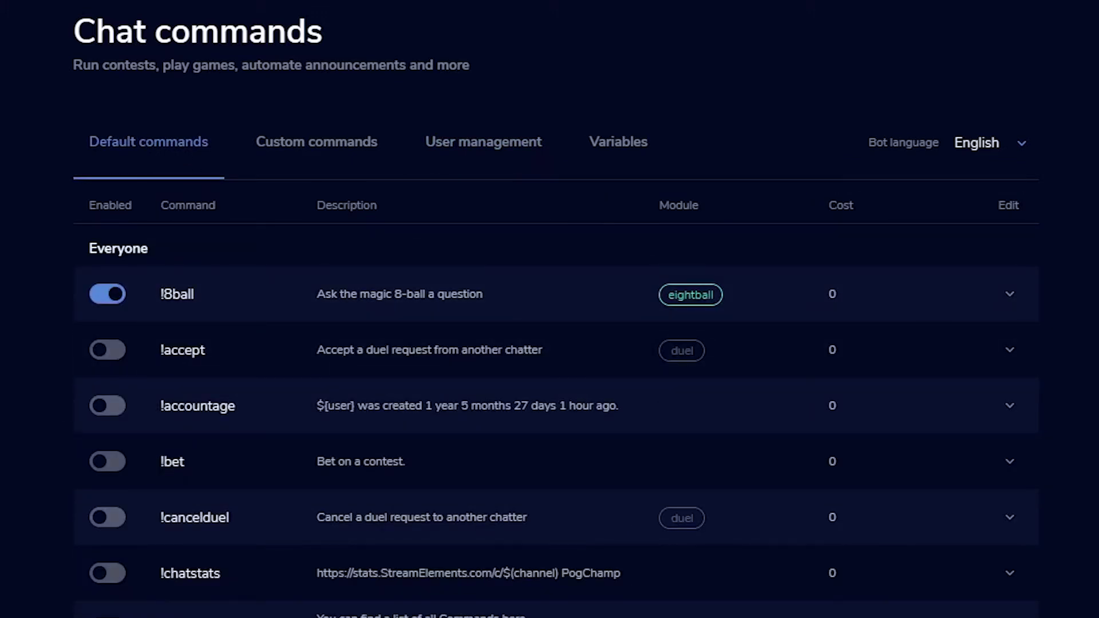
# Scroll through the Default commands list, with !8ball enabled and !accept and !bet off.
pyautogui.scroll(-4, 550, 309)
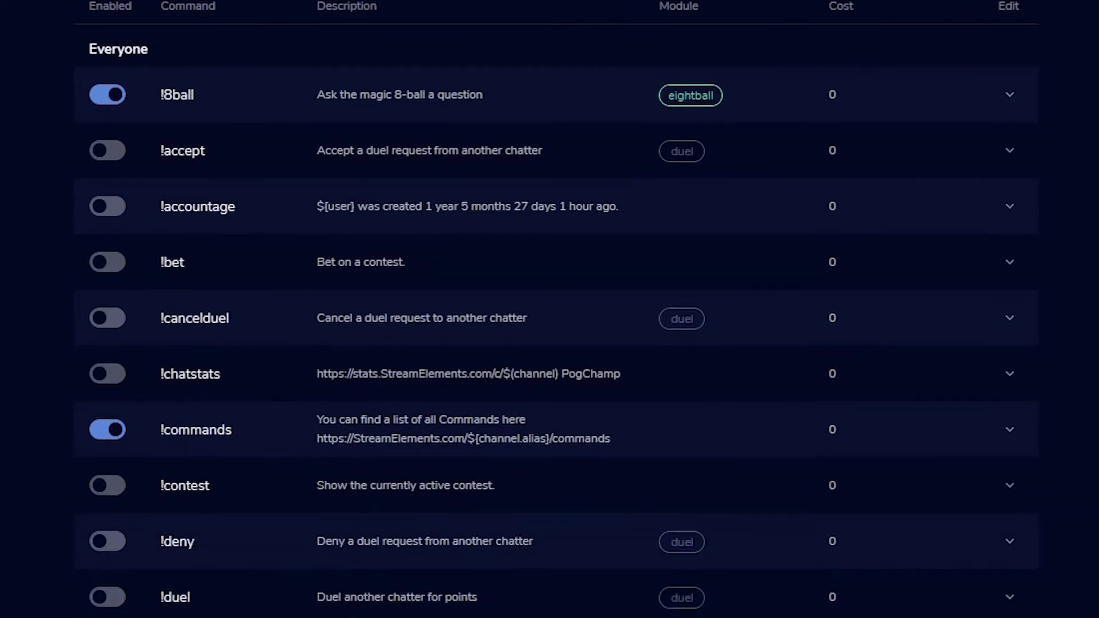
pyautogui.scroll(-2, 549, 309)
pyautogui.scroll(4, 549, 309)
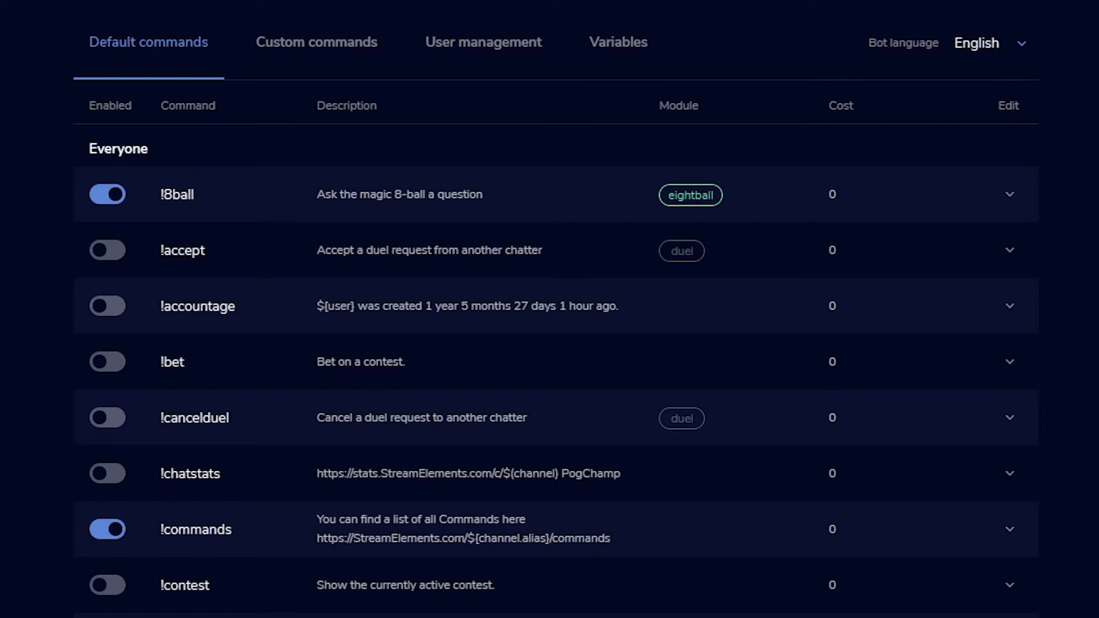
pyautogui.scroll(-8, 549, 309)
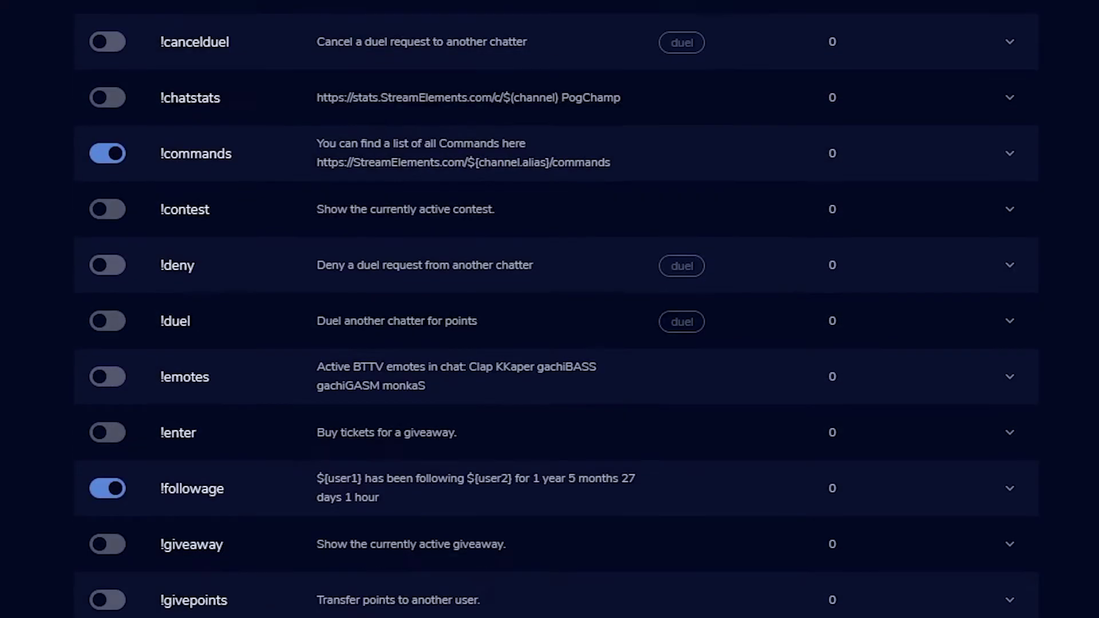
pyautogui.scroll(-7, 550, 309)
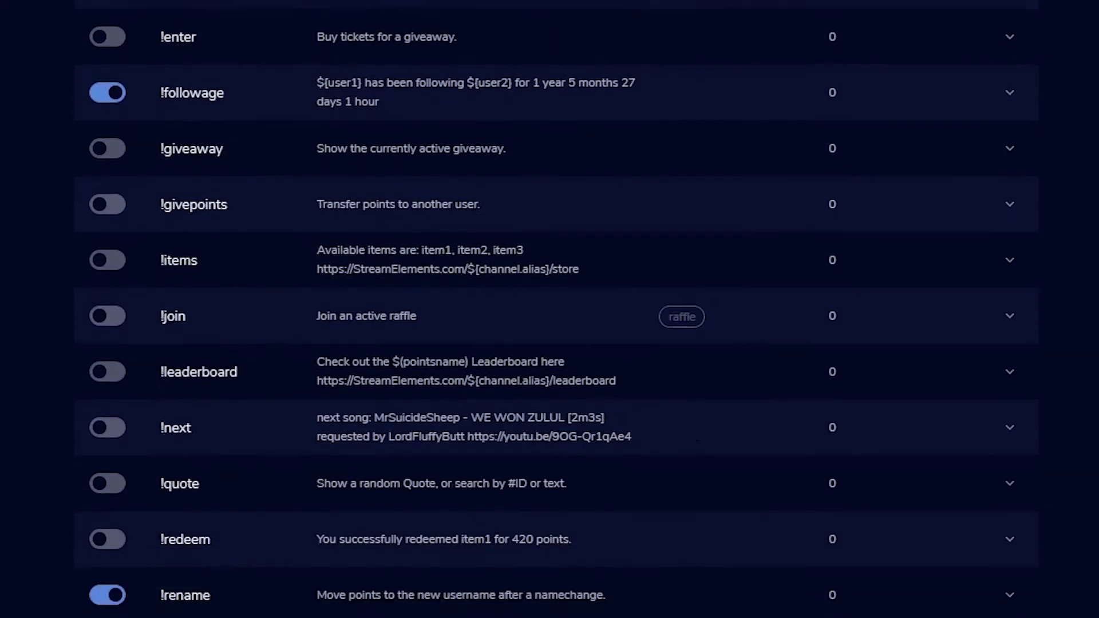
pyautogui.scroll(-2, 549, 309)
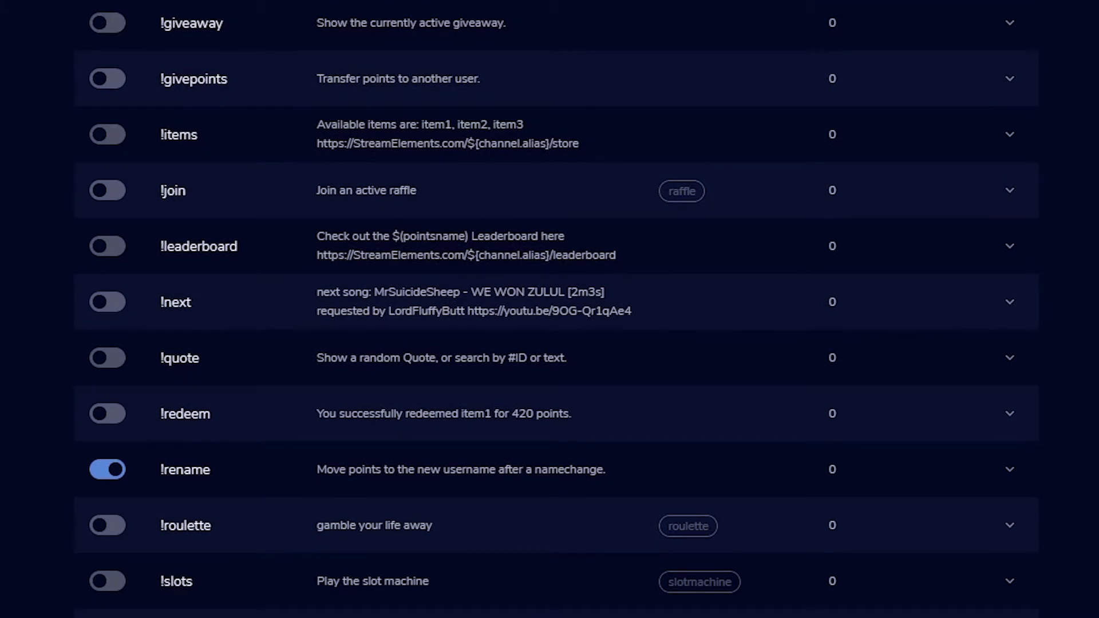
pyautogui.scroll(-2, 550, 309)
pyautogui.scroll(-2, 550, 309)
pyautogui.scroll(2, 549, 309)
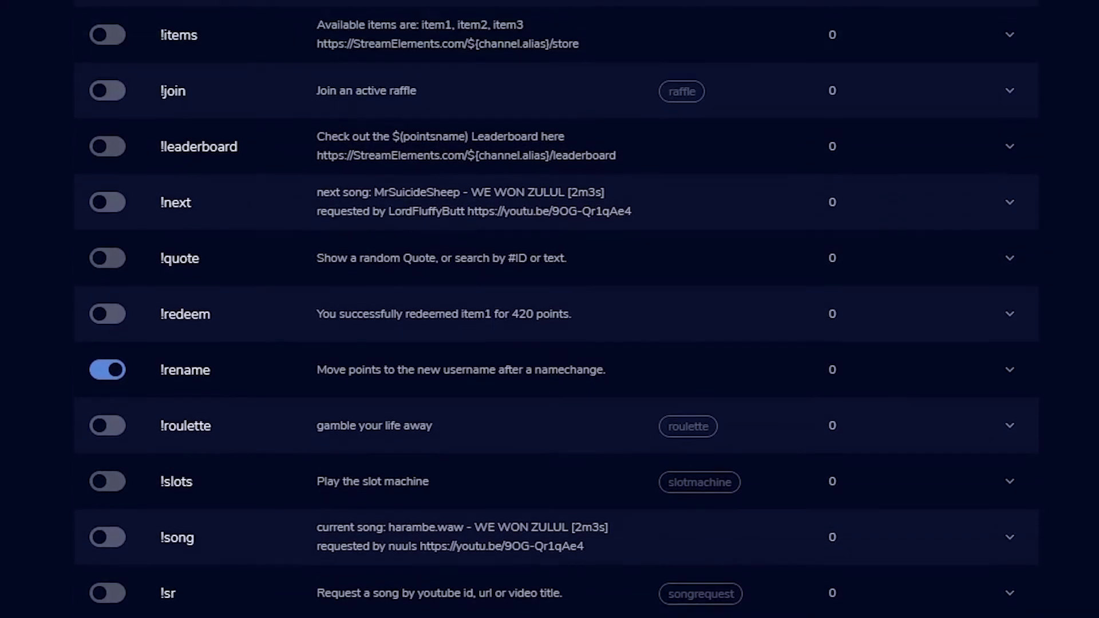
pyautogui.scroll(-5, 549, 309)
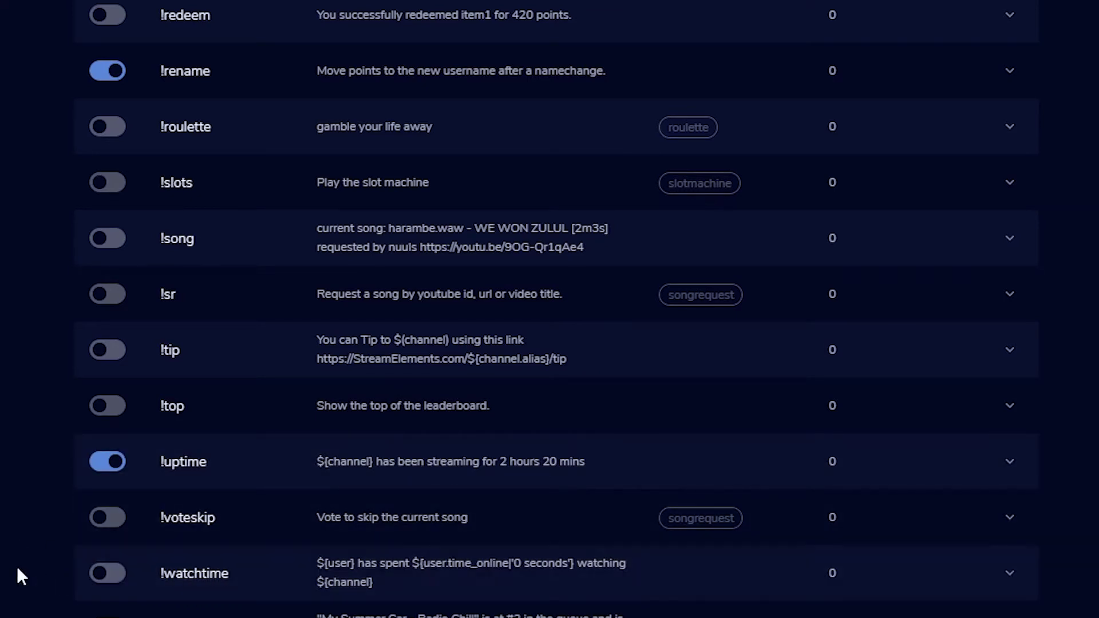
# Scroll the commands list to the custom commands !subs, !welcome, !title and !servers.
pyautogui.scroll(12, 4, 547)
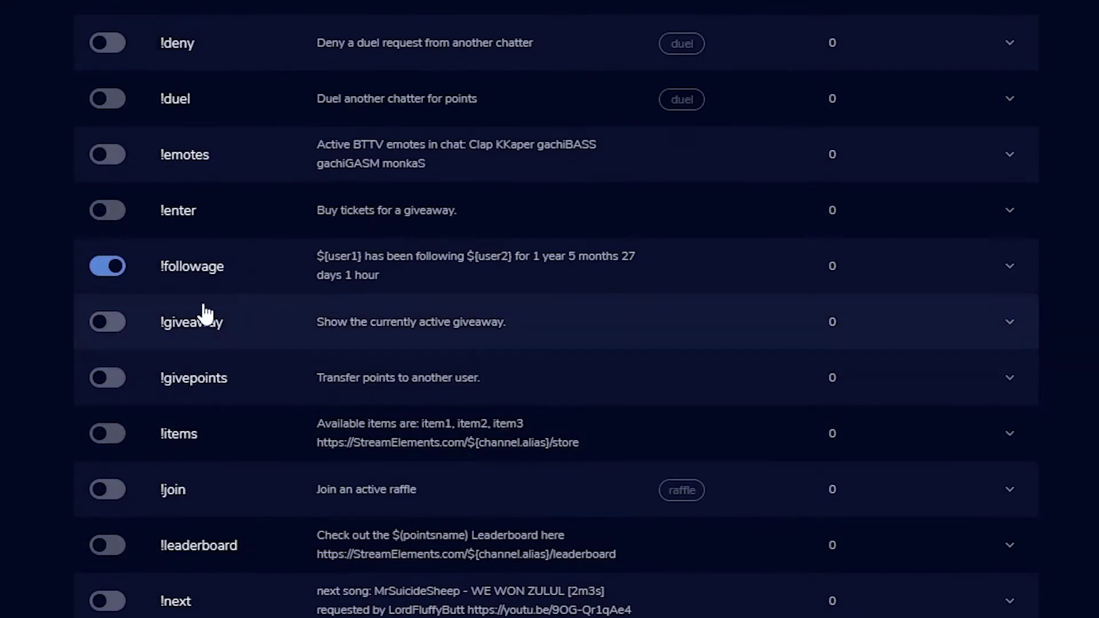
pyautogui.scroll(9, 5, 343)
pyautogui.scroll(-20, 5, 344)
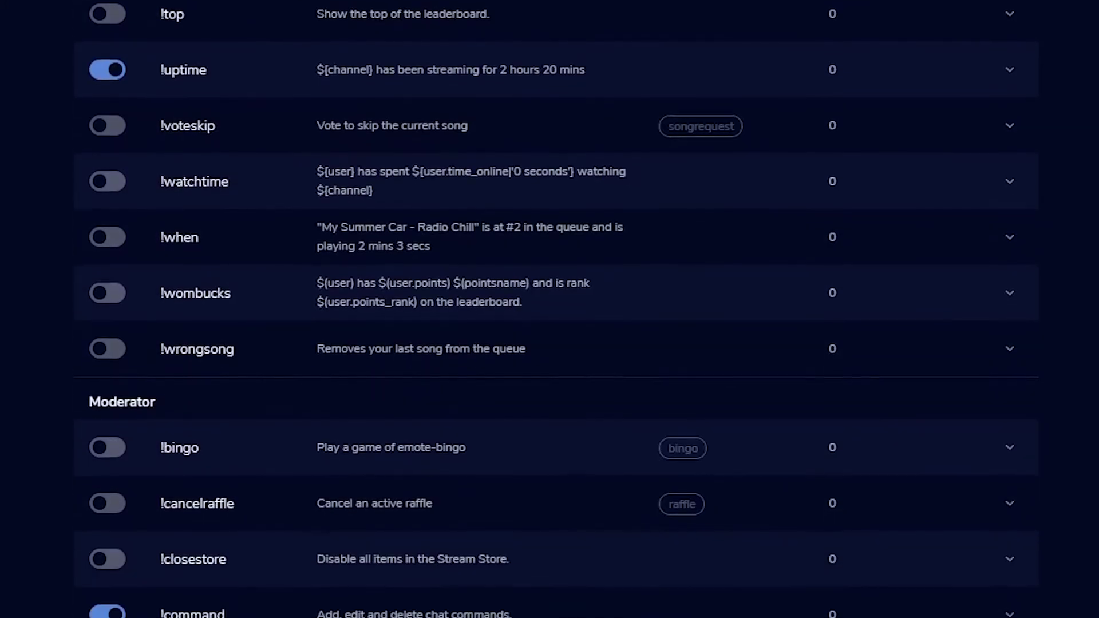
pyautogui.scroll(-5, 216, 113)
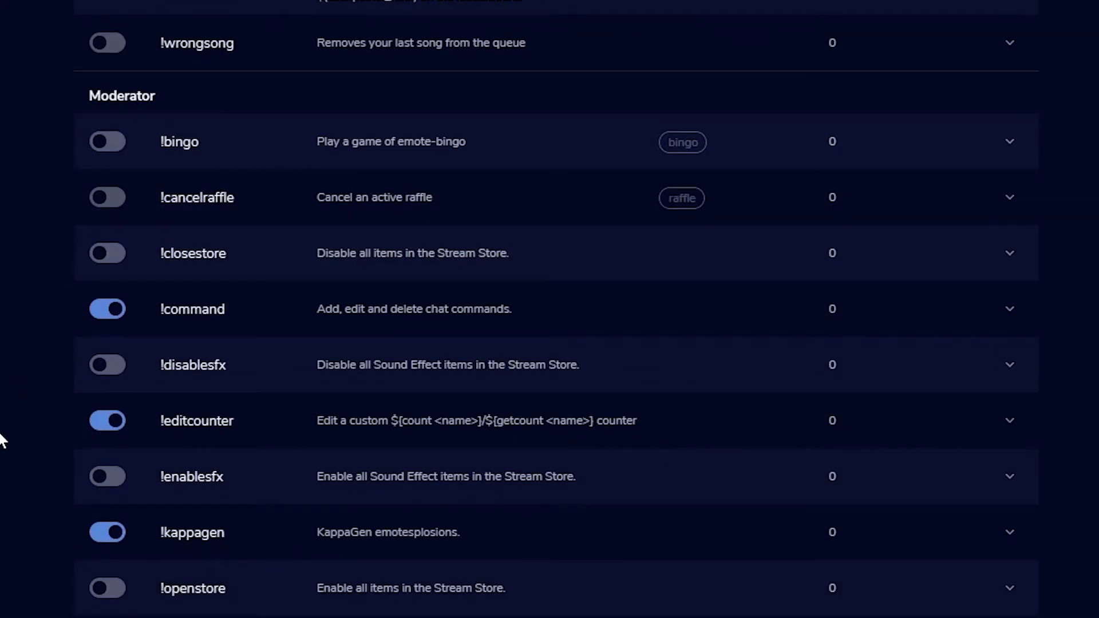
pyautogui.scroll(-2, 3, 441)
pyautogui.scroll(-13, 1, 443)
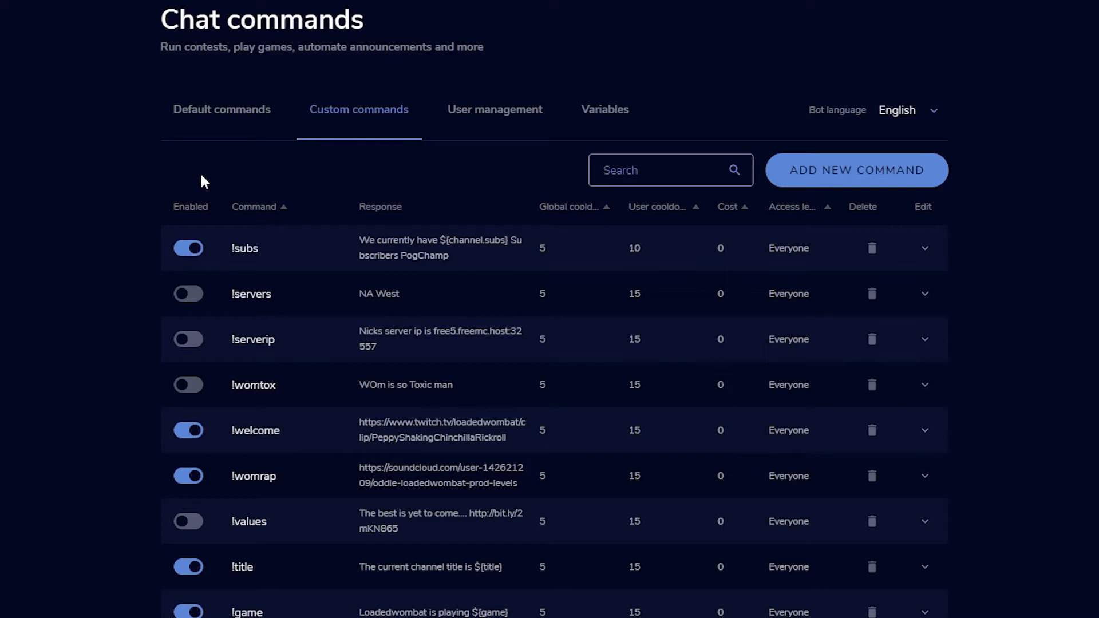
# Add a new custom command named hello with the response 'yo whats up'.
pyautogui.click(817, 172)
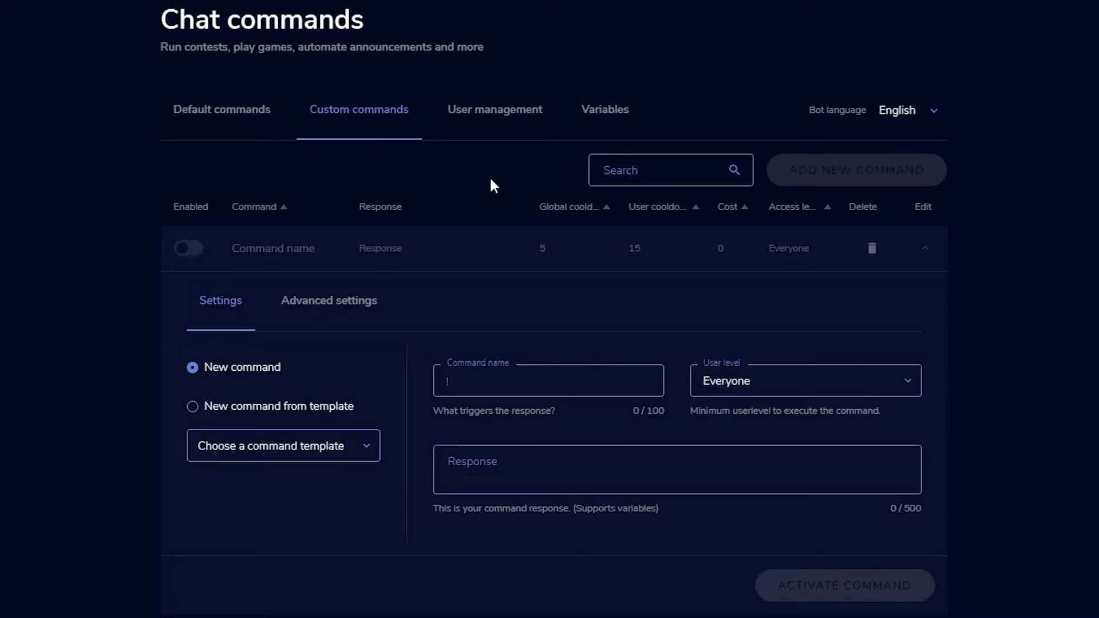
pyautogui.click(521, 369)
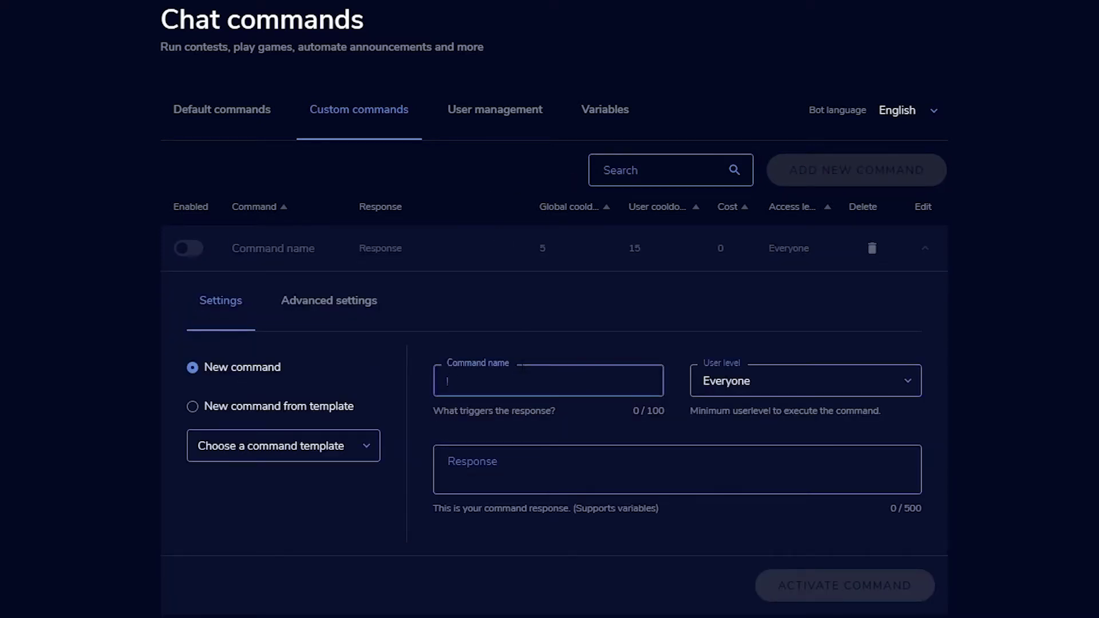
pyautogui.click(565, 458)
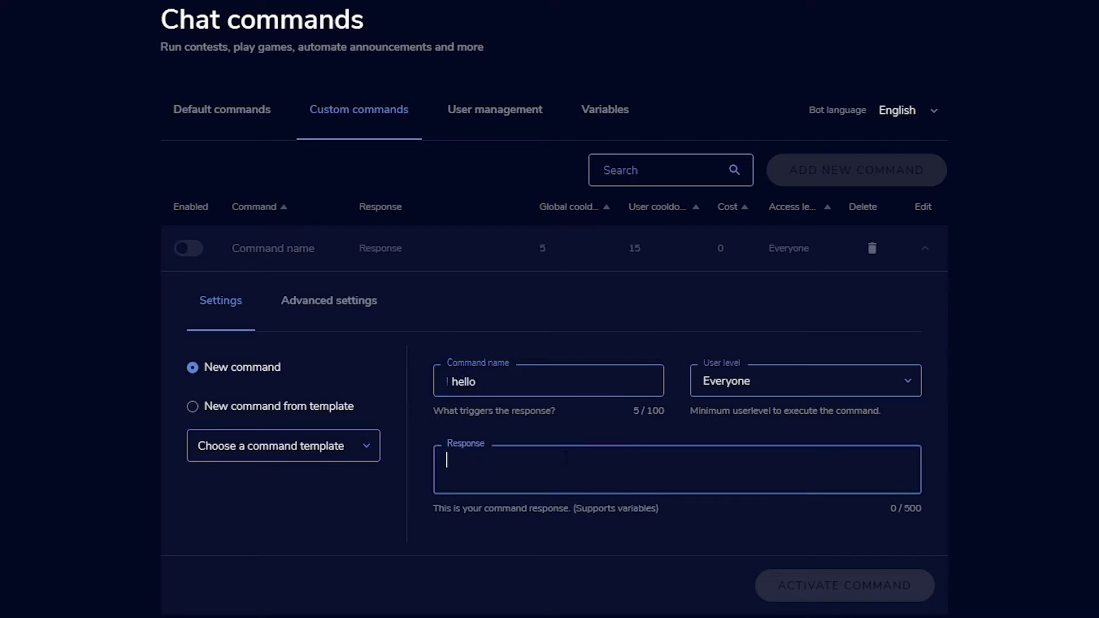
pyautogui.write('yo whats up?')
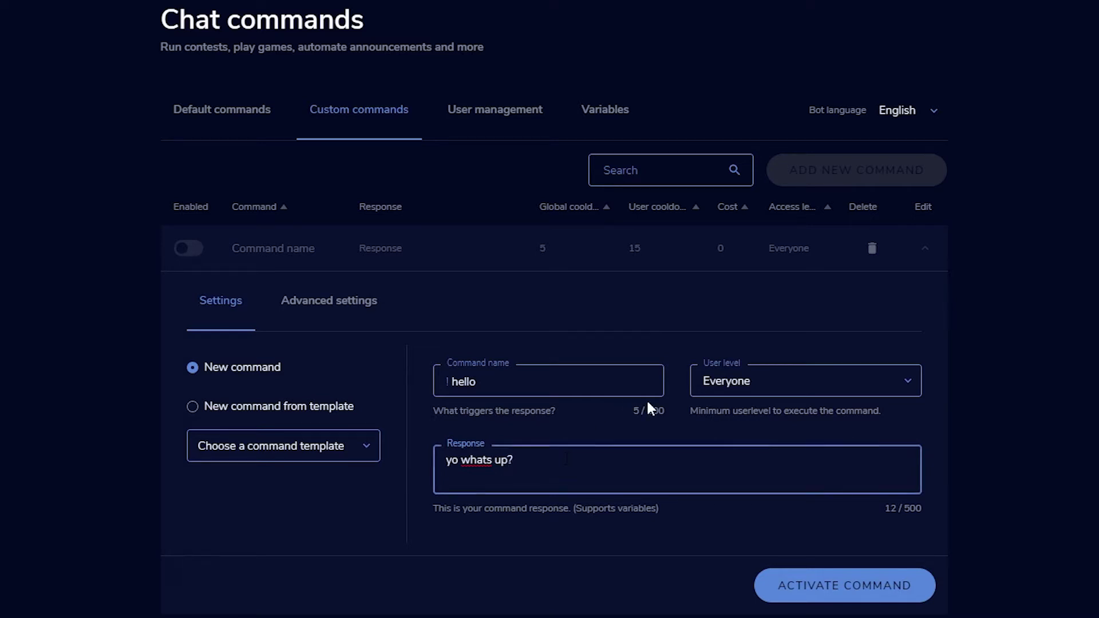
# Check the User level options and keep the command at Everyone.
pyautogui.click(910, 385)
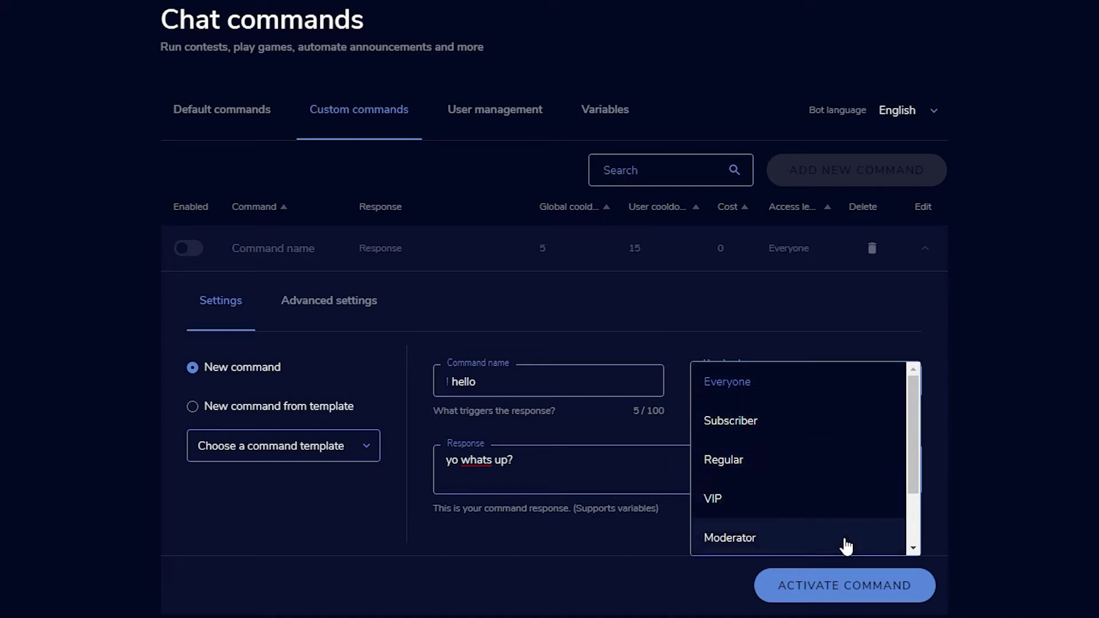
pyautogui.scroll(-2, 842, 538)
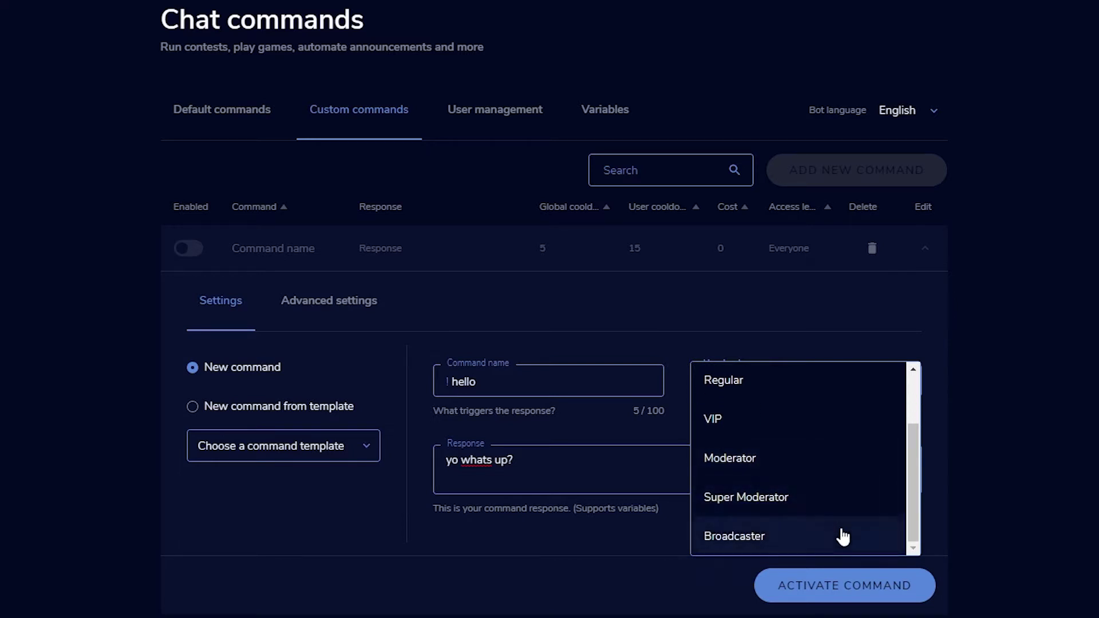
pyautogui.click(1007, 446)
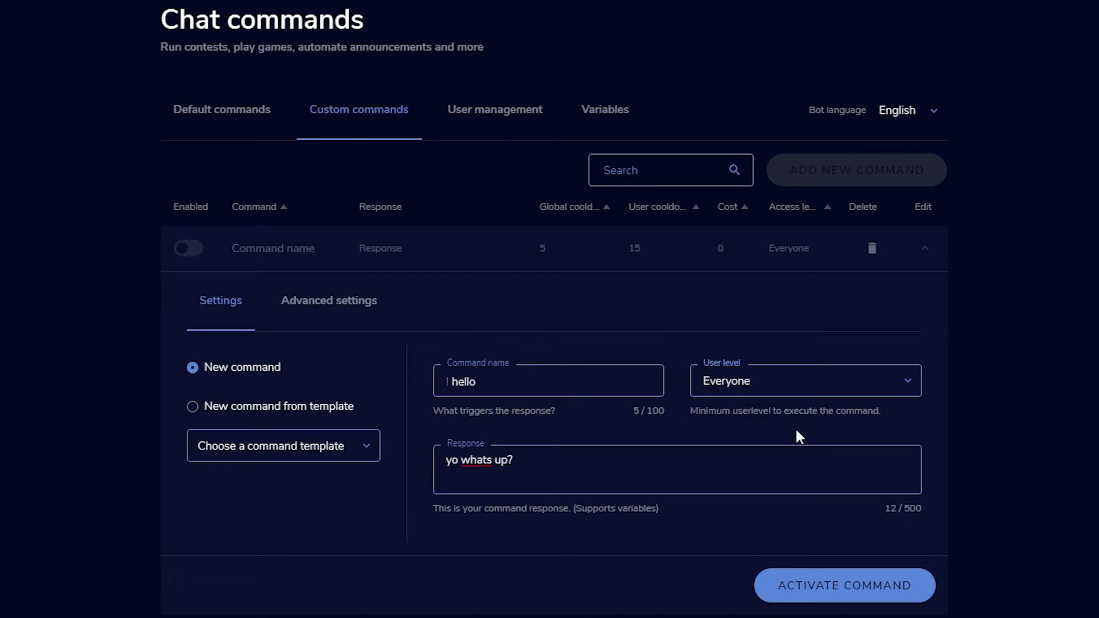